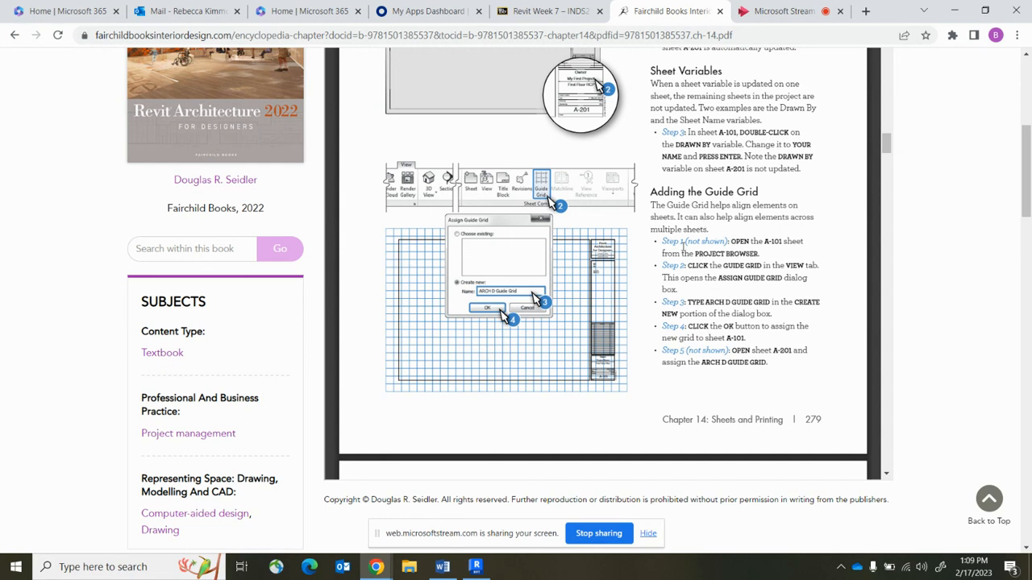
Switch to Revit and create a new guide grid named Arch B Guide Grid on the A000 Cover Sheet.
click(477, 567)
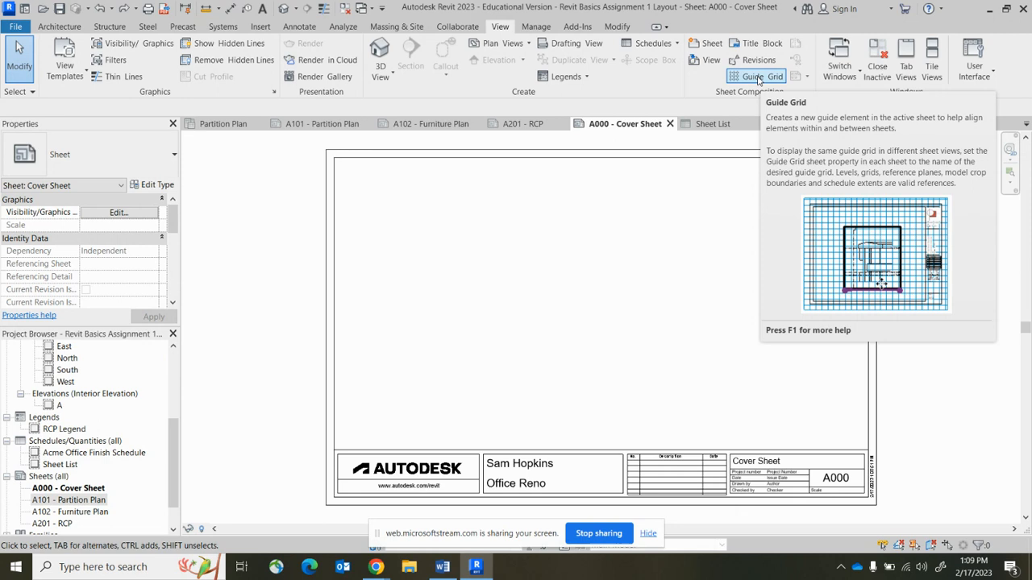
click(758, 78)
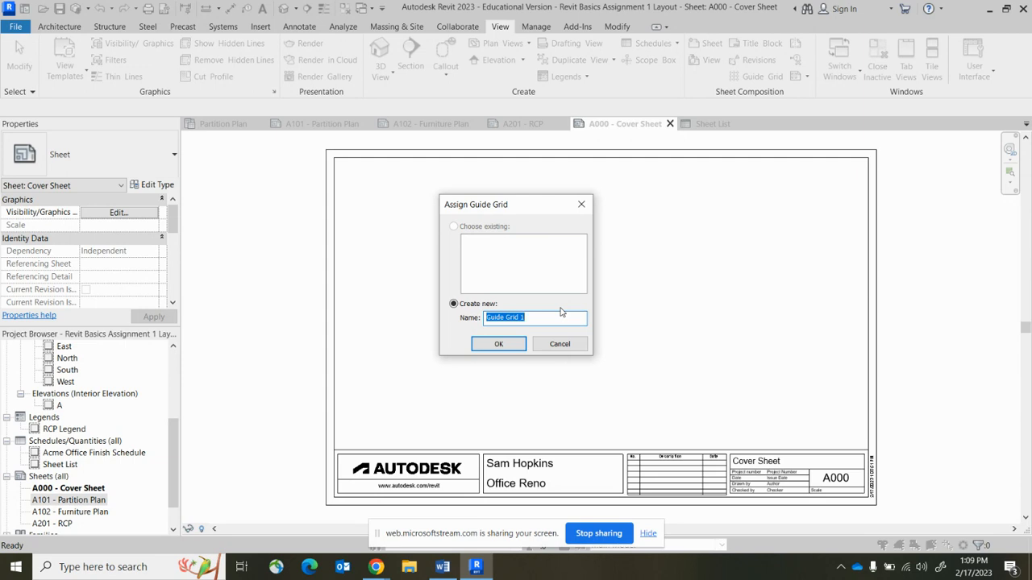
text(Arch B)
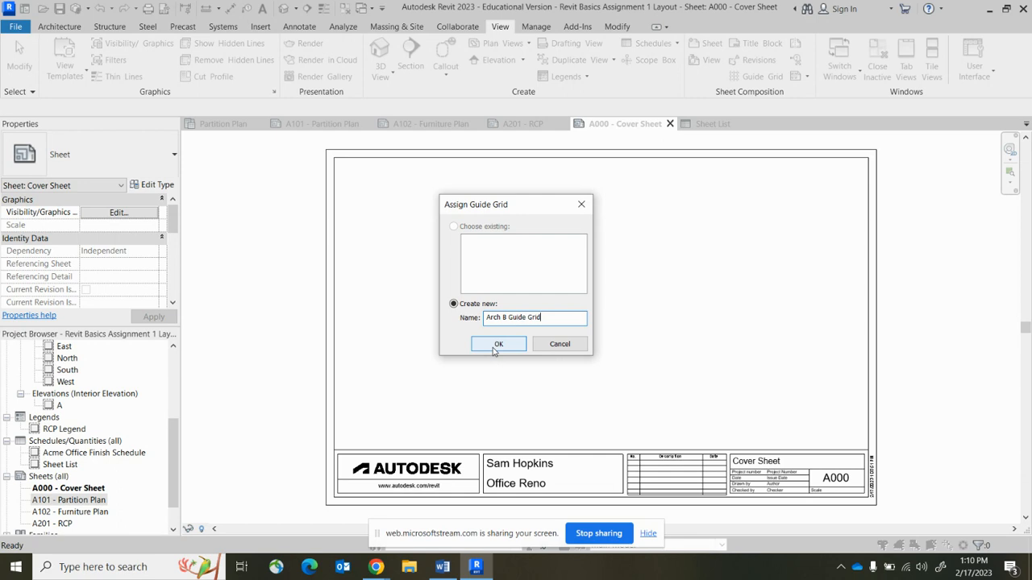
click(495, 346)
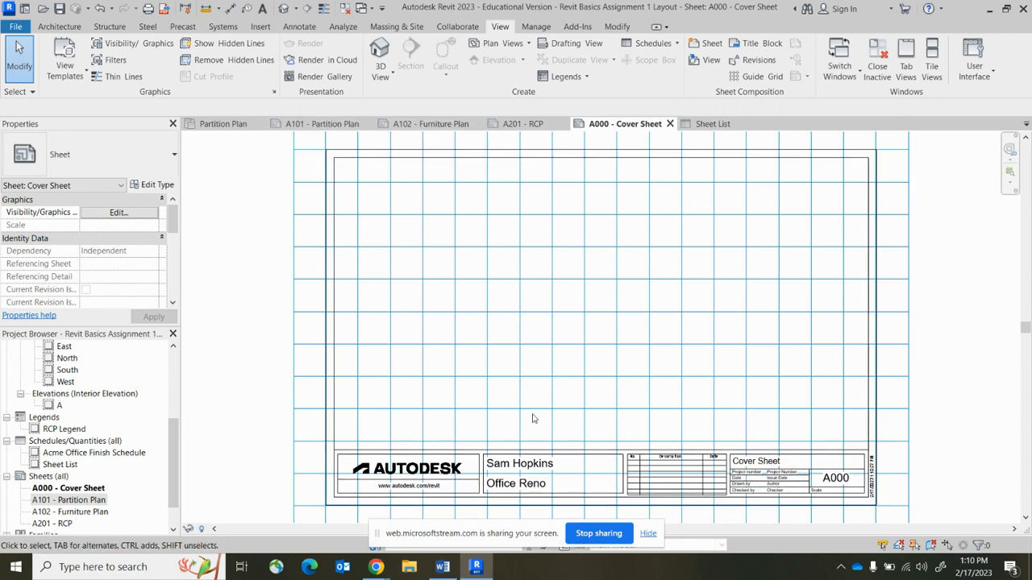
Assign the existing Arch B Guide Grid to sheet A101 - Partition Plan.
click(318, 125)
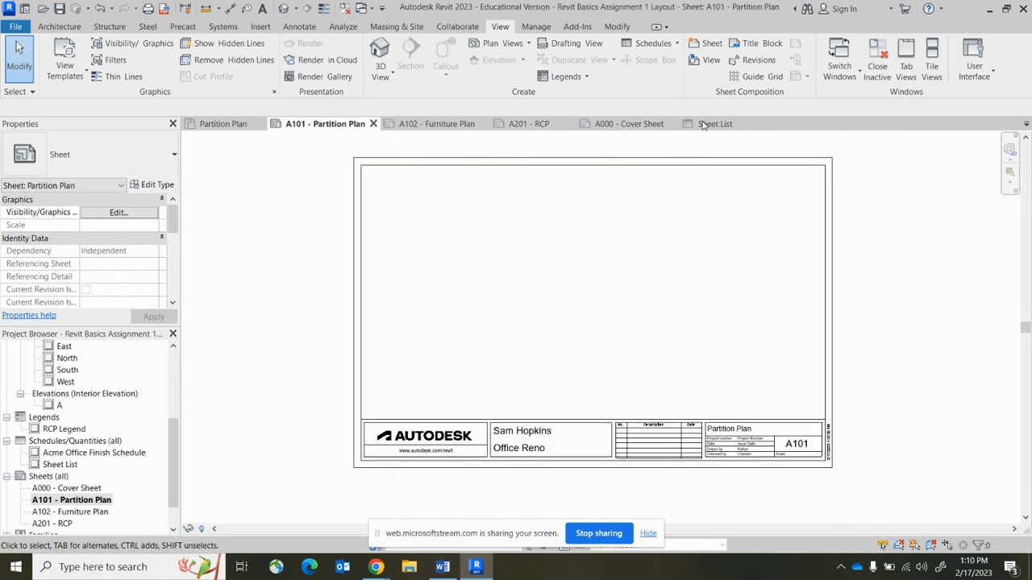
click(758, 77)
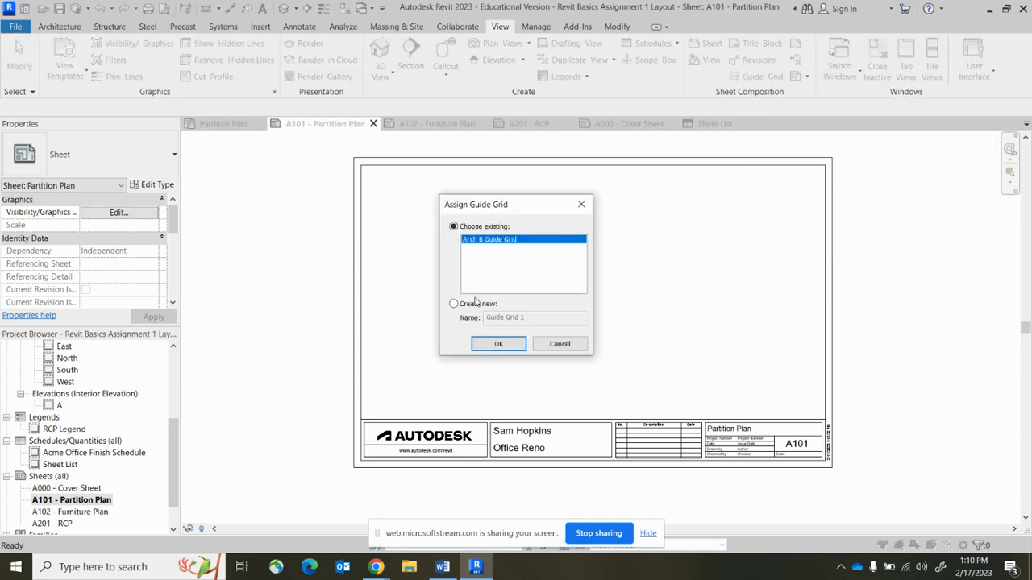
click(498, 349)
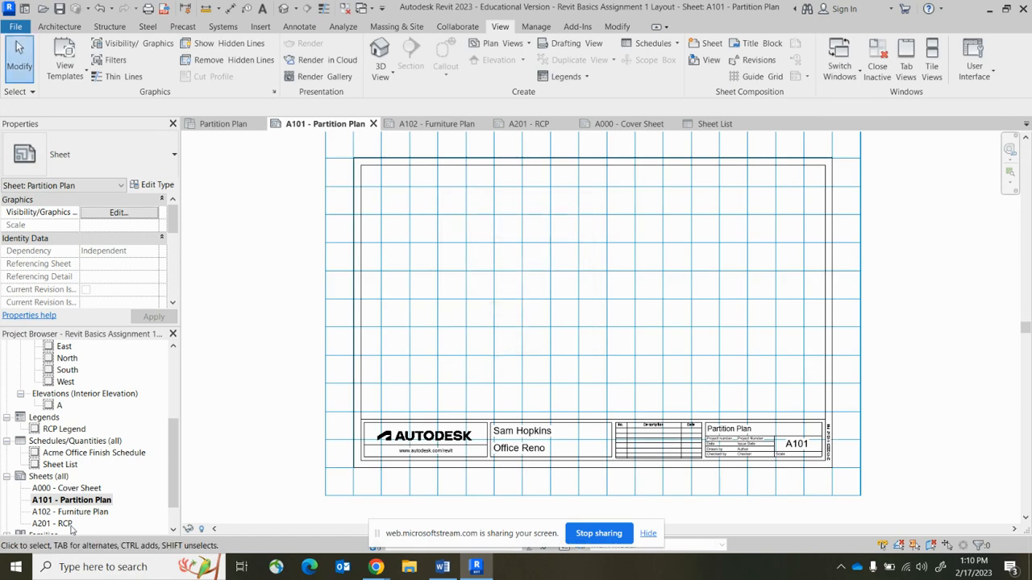
Assign the existing Arch B Guide Grid to sheet A102 - Furniture Plan.
click(423, 124)
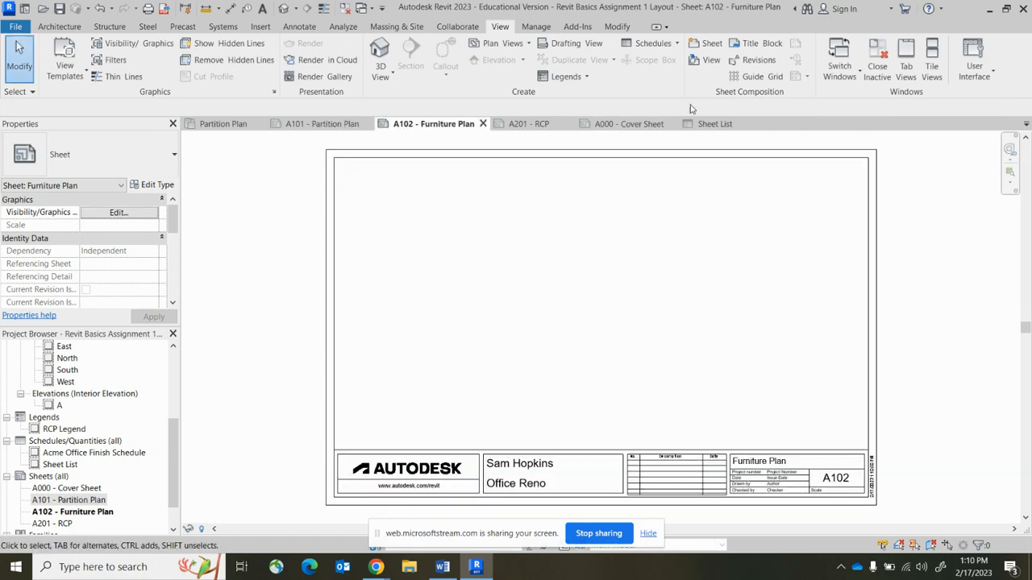
click(758, 76)
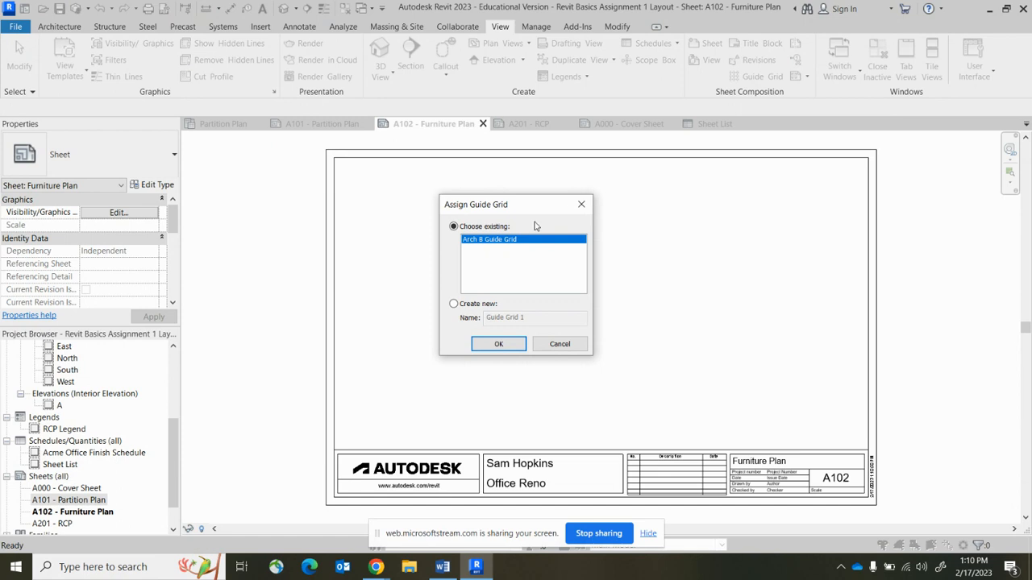
click(497, 344)
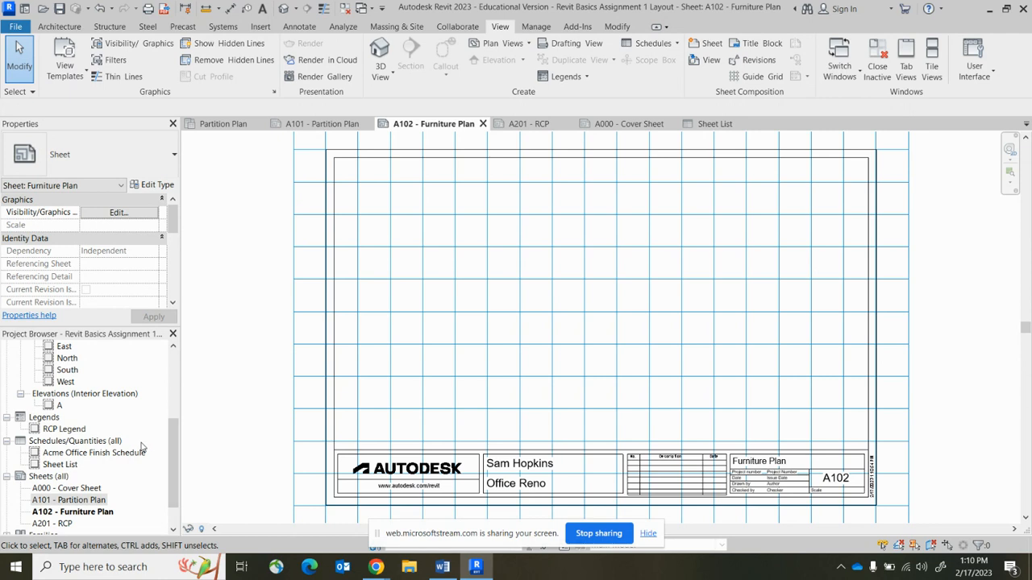
Open the Partition Plan floor plan view and check its view scale against the available scales.
scroll(141, 445, up, 6)
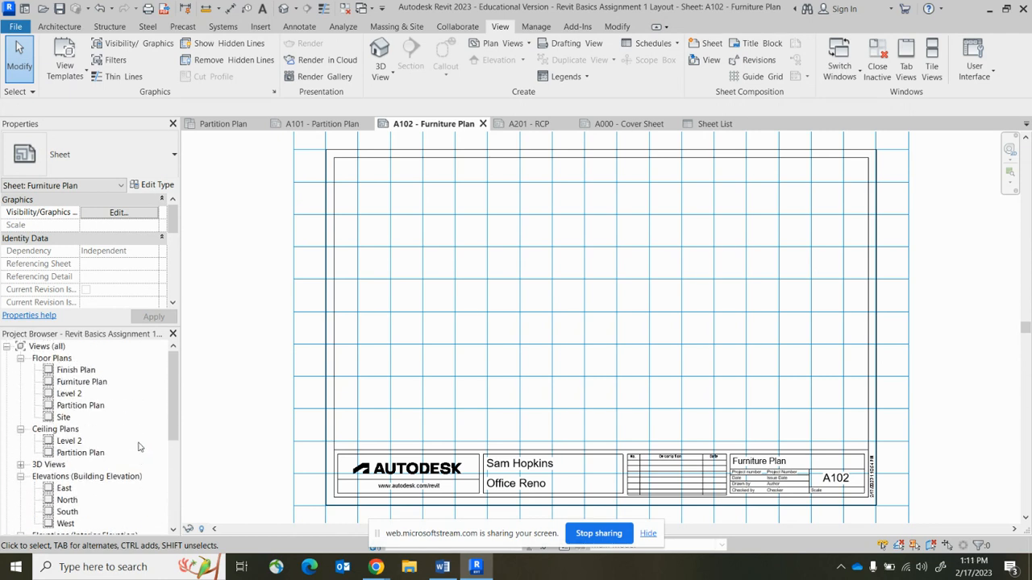
double_click(82, 405)
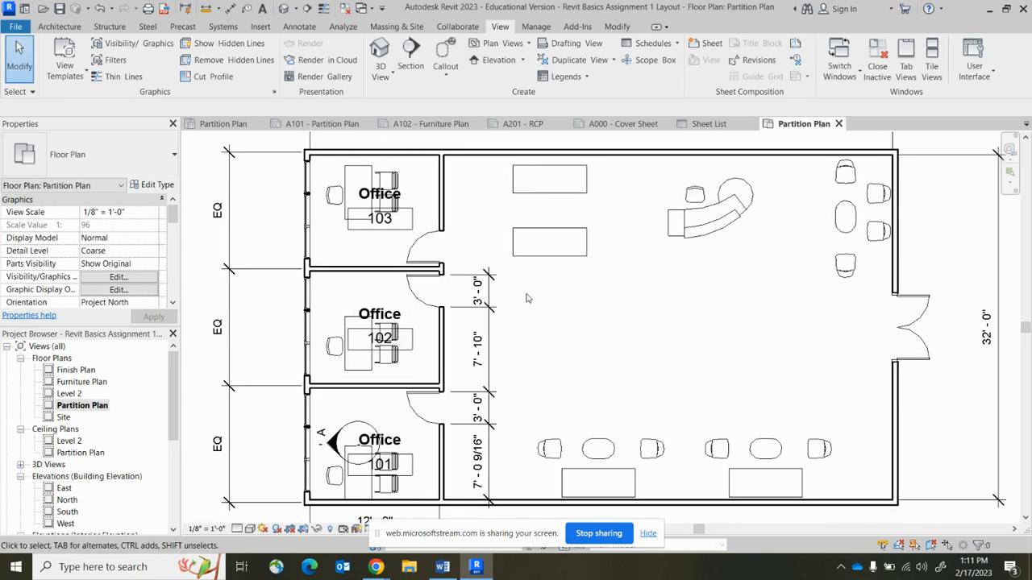
scroll(525, 295, down, 2)
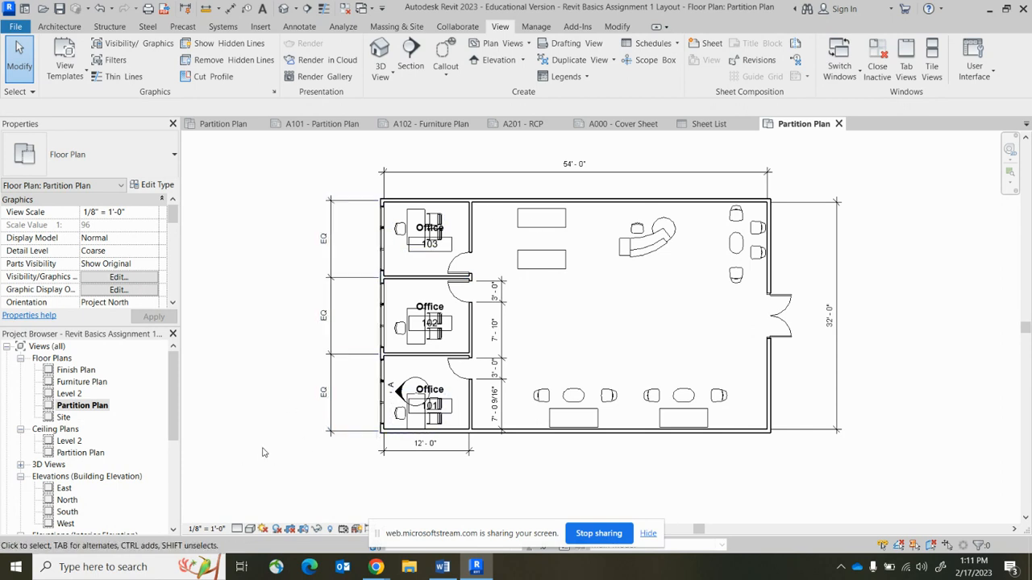
click(195, 529)
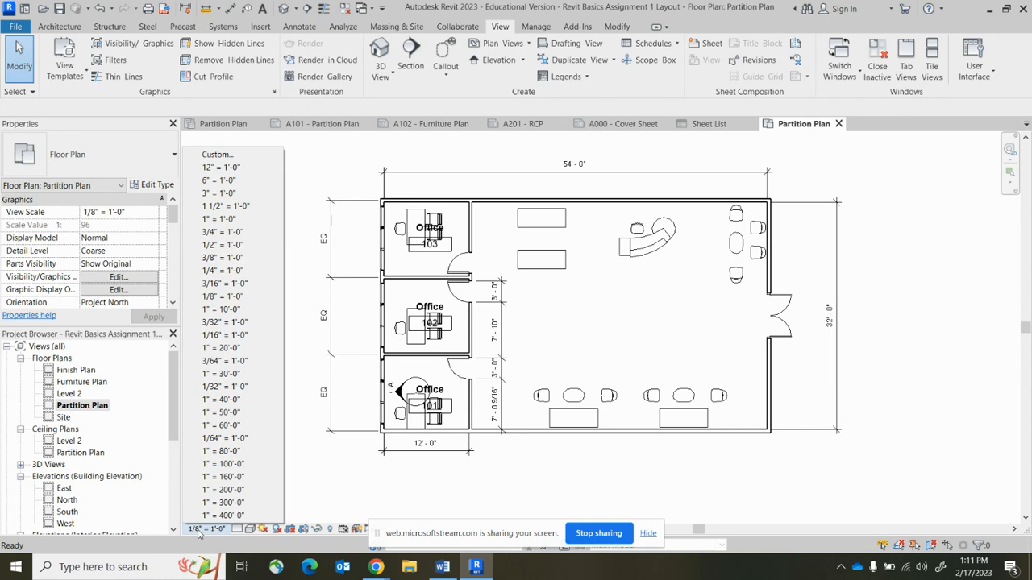
click(198, 534)
click(198, 534)
click(308, 331)
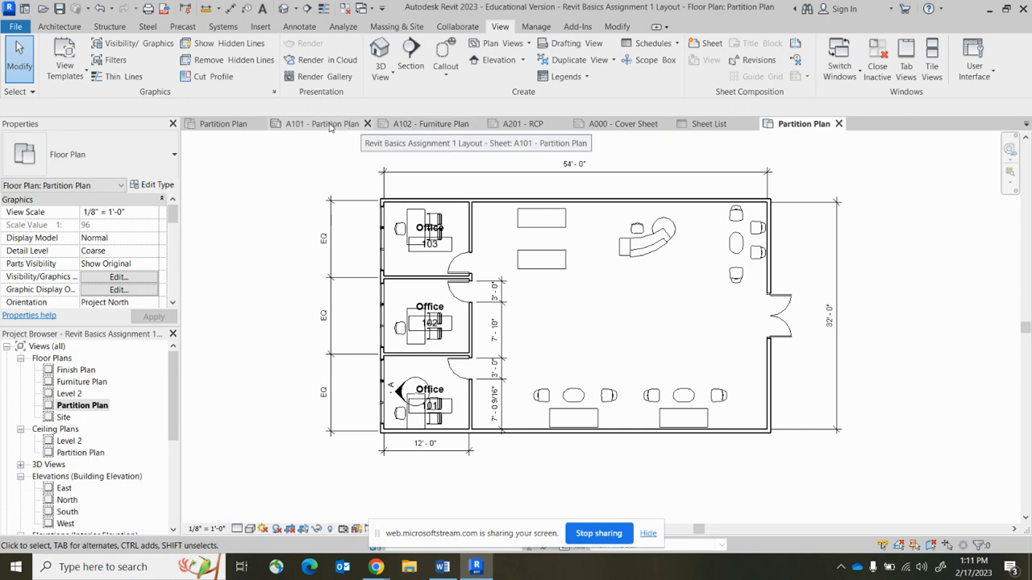
Place the Partition Plan floor plan view on sheet A101.
click(327, 127)
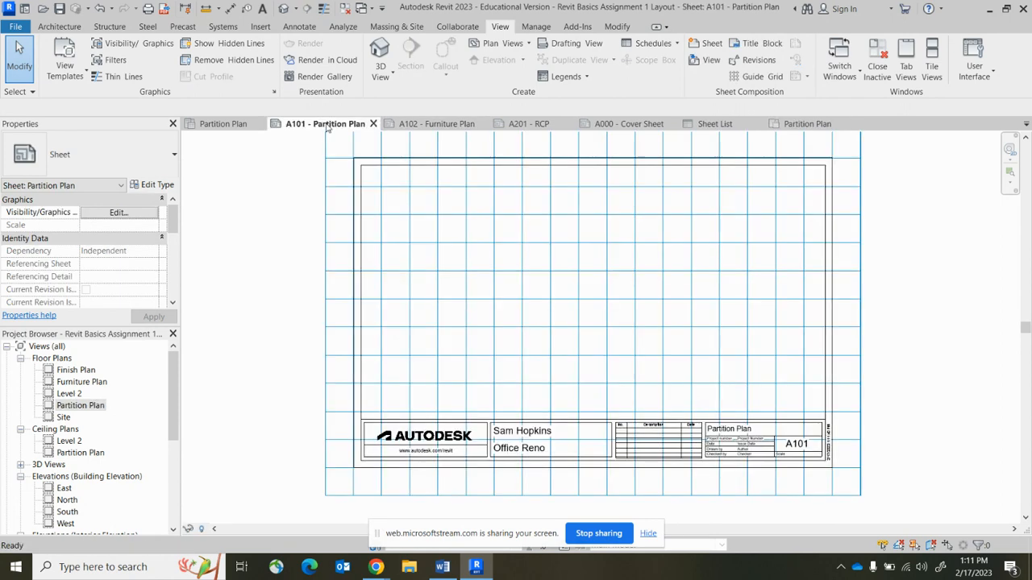
click(74, 405)
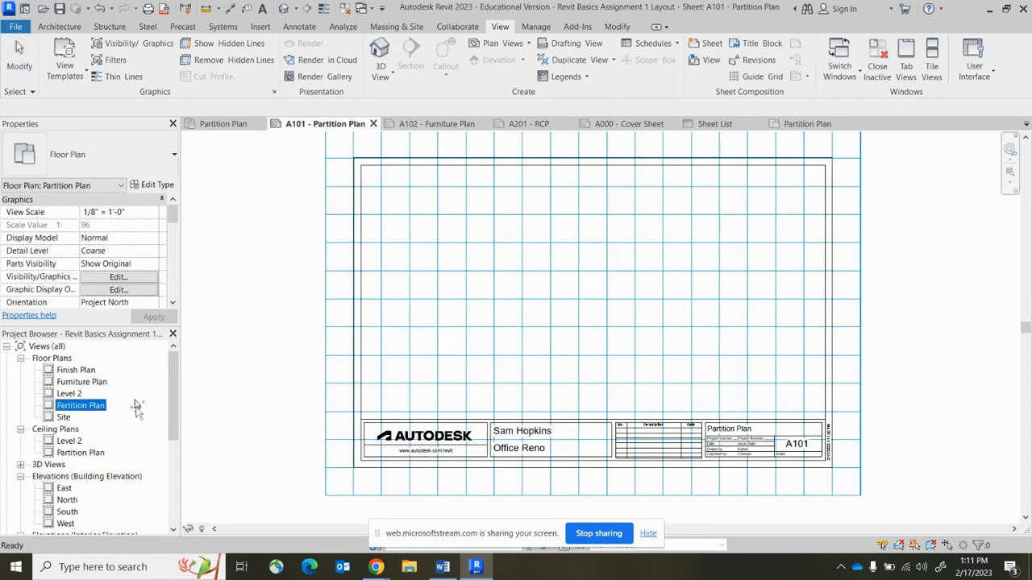
drag(516, 337, 578, 310)
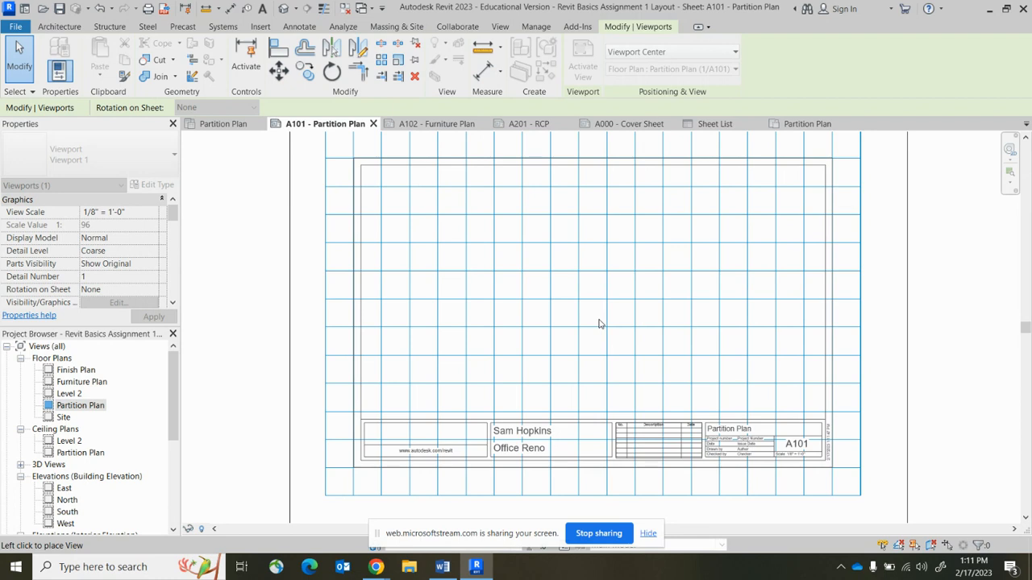
click(599, 324)
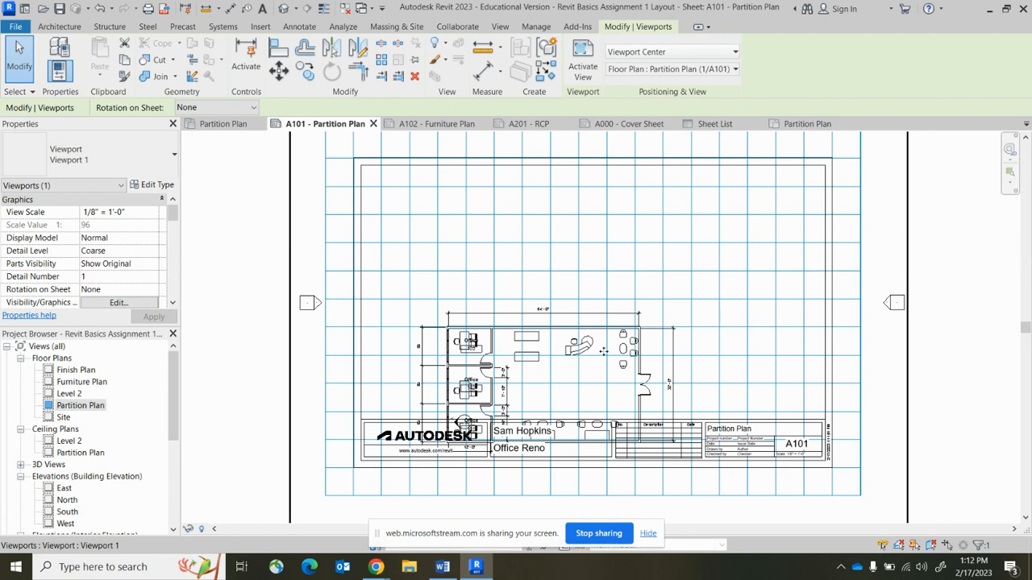
Turn on cropping for the Partition Plan floor plan view and display its crop region.
click(798, 124)
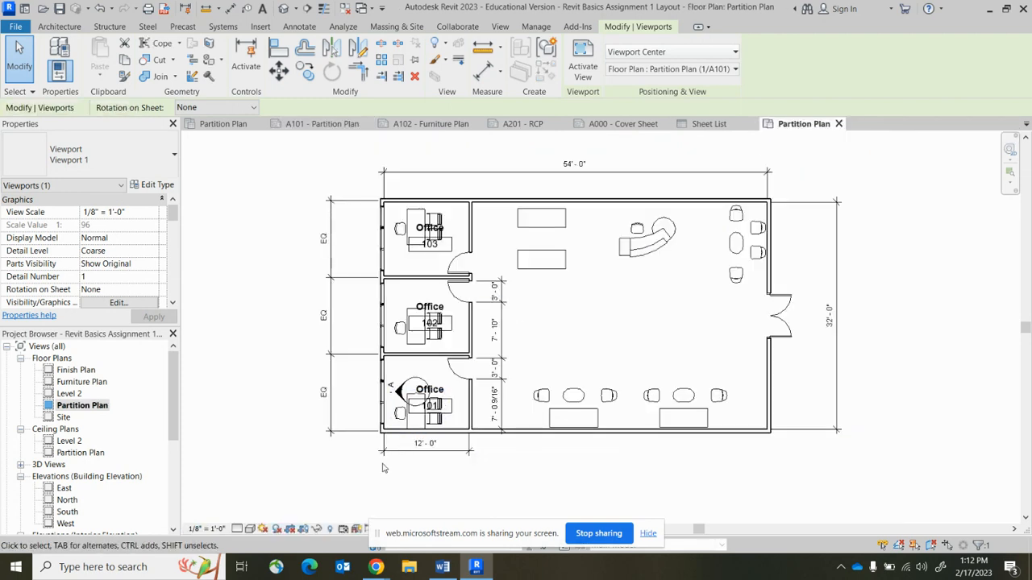
drag(516, 538, 891, 67)
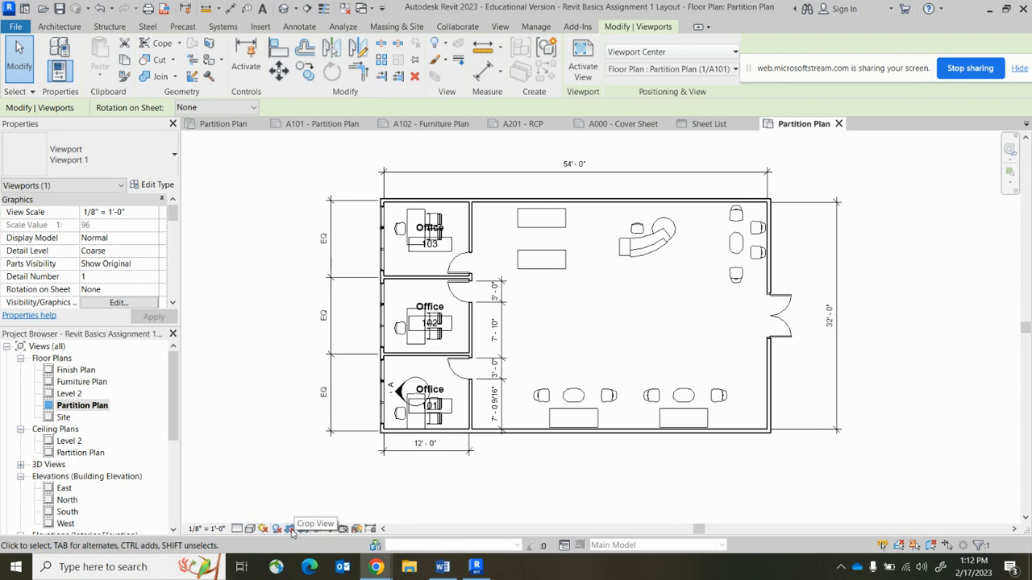
click(292, 531)
scroll(391, 446, down, 4)
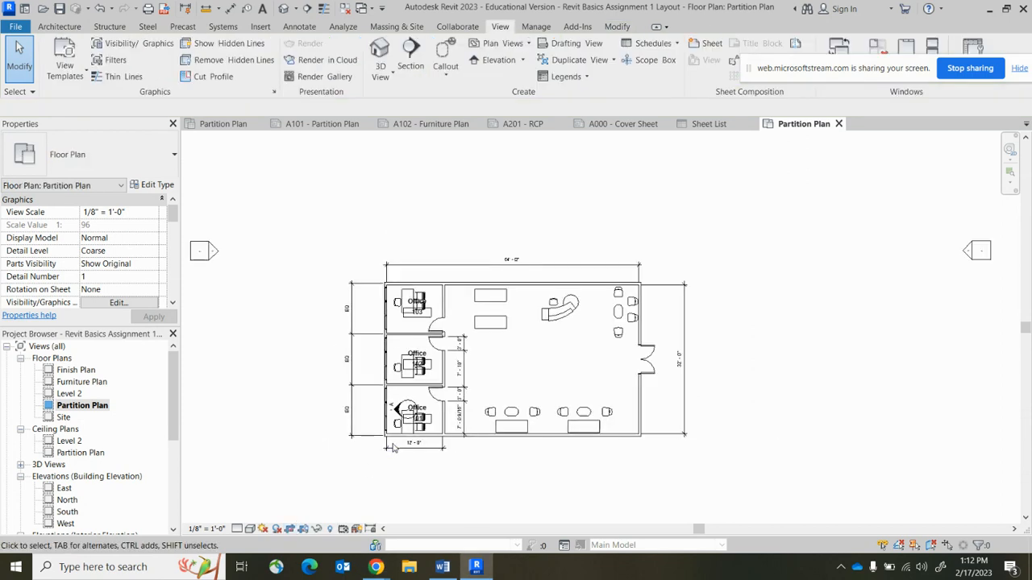
scroll(501, 345, down, 3)
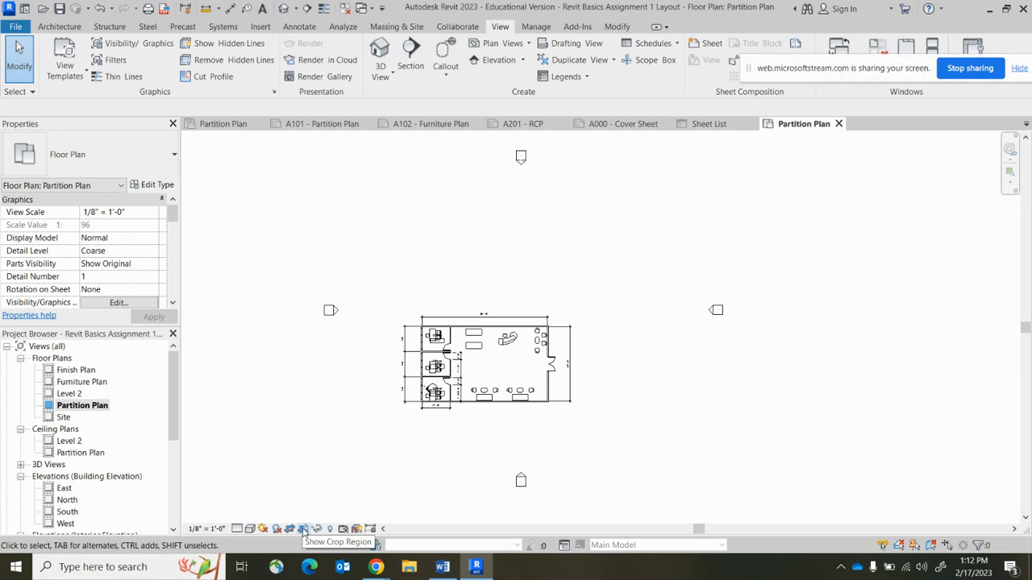
click(303, 530)
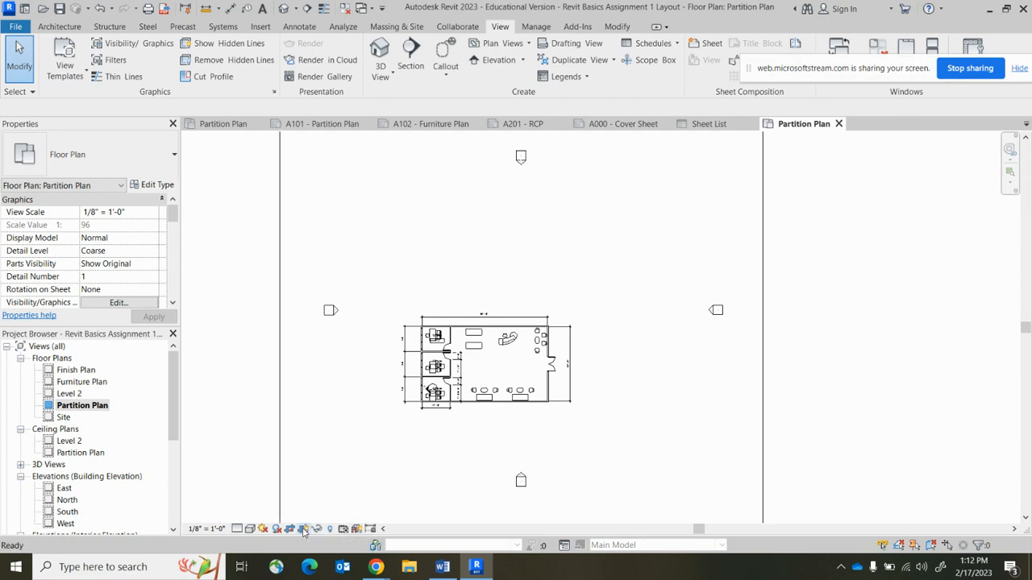
Shrink the crop region on all four sides to fit closely around the plan and its dimensions, and hide the crop region.
click(763, 314)
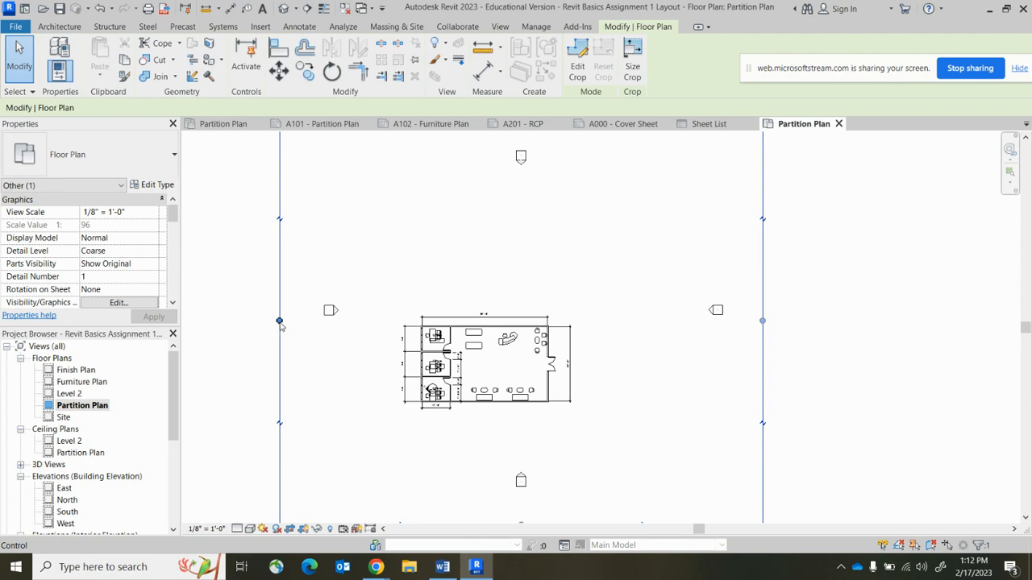
drag(279, 322, 395, 321)
drag(763, 321, 578, 331)
scroll(487, 498, down, 1)
drag(486, 518, 496, 437)
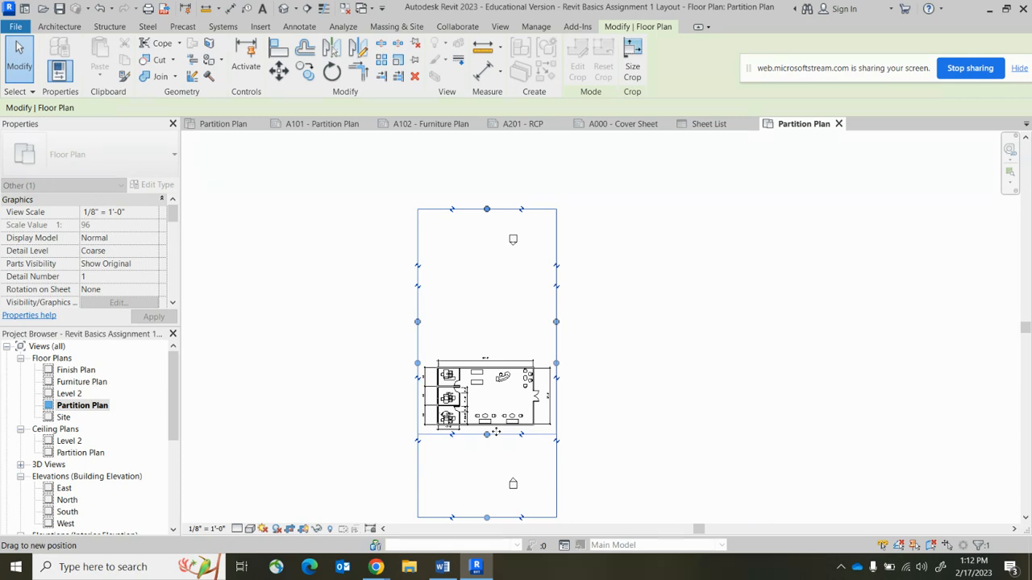
drag(496, 433, 495, 435)
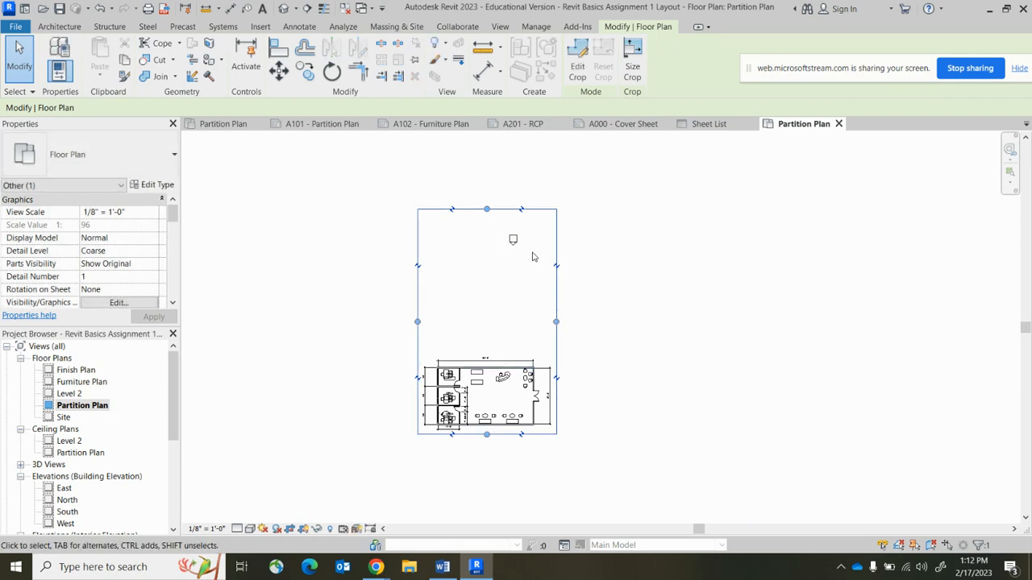
drag(486, 210, 488, 353)
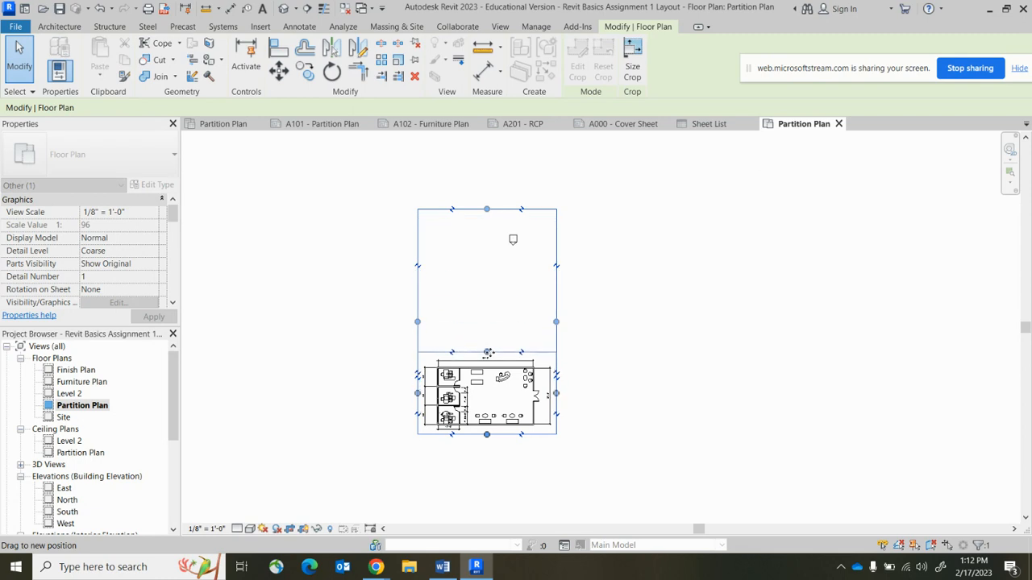
click(633, 369)
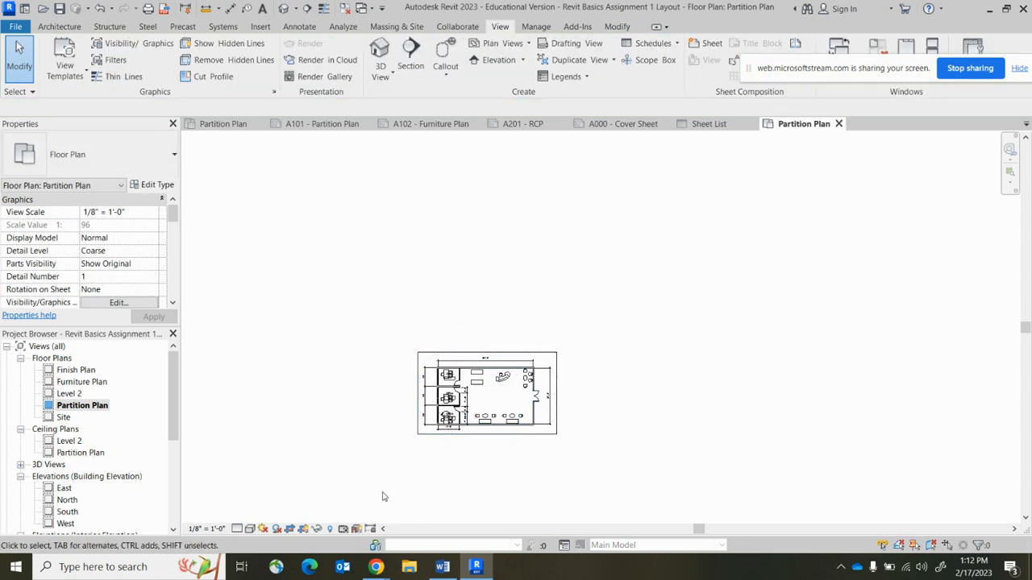
click(305, 529)
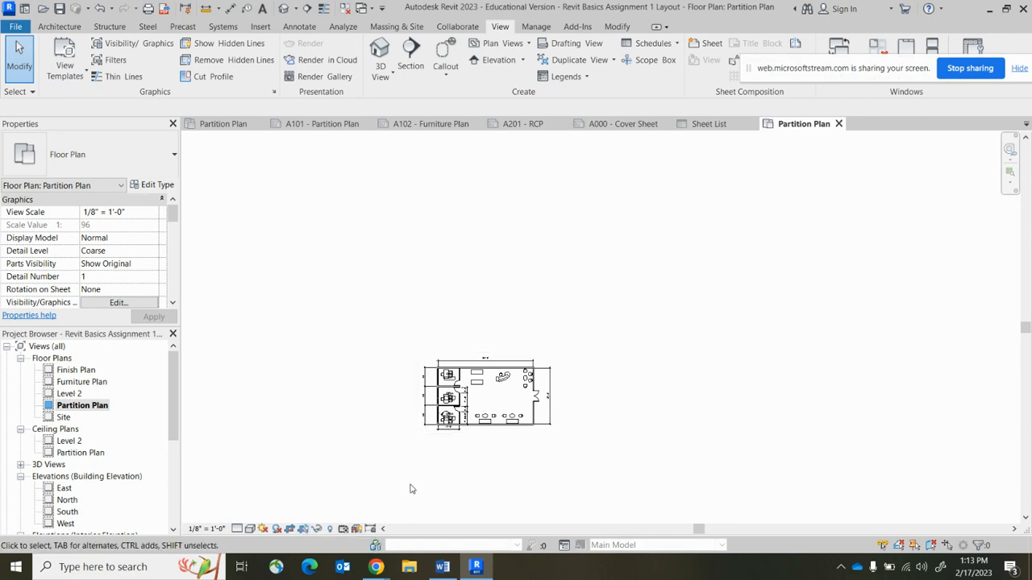
scroll(454, 454, up, 3)
scroll(612, 395, up, 1)
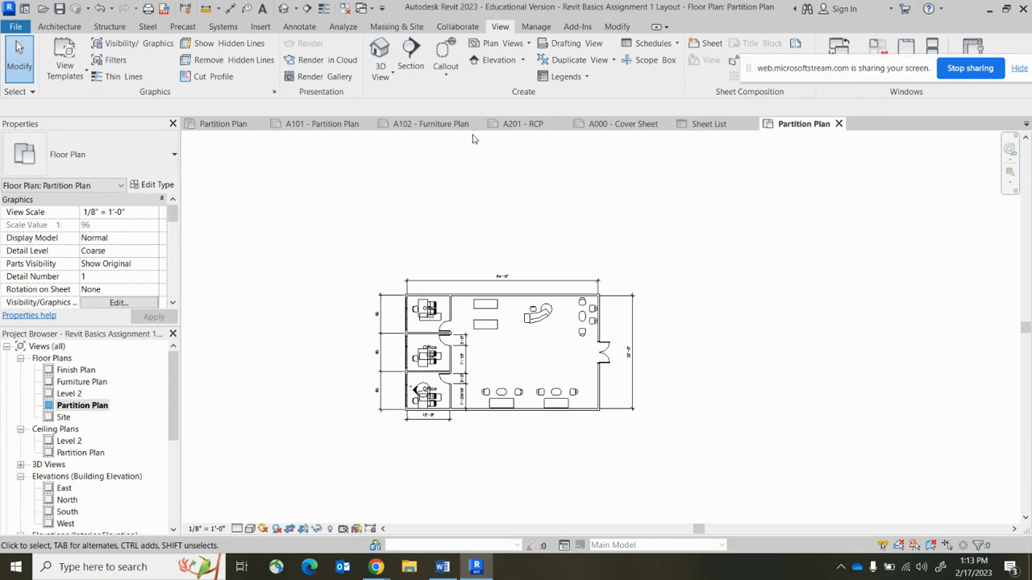
Move the Partition Plan viewport on sheet A101 to the middle of the drawing area, clear of the title block.
click(323, 126)
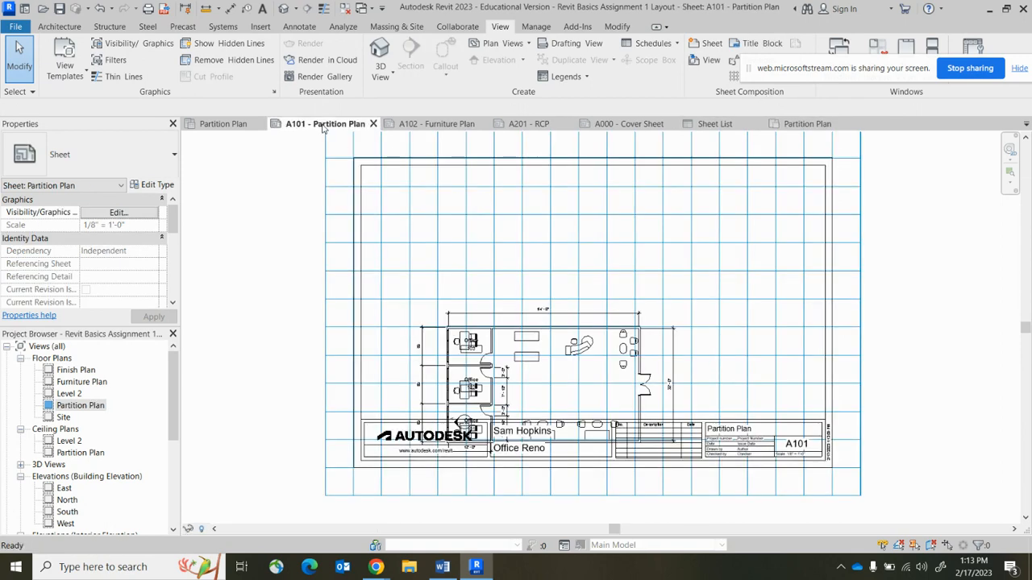
click(547, 371)
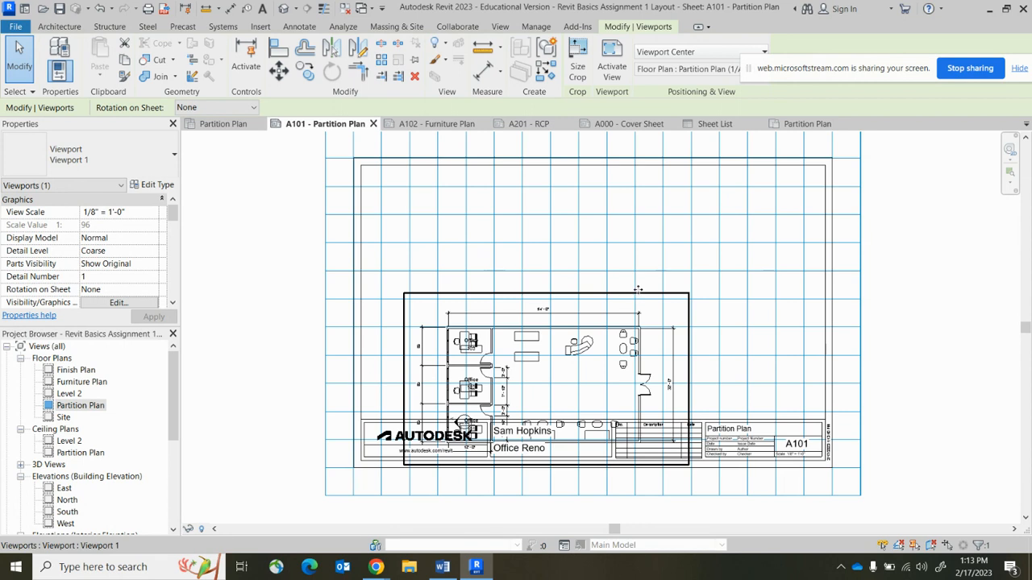
drag(594, 356, 623, 278)
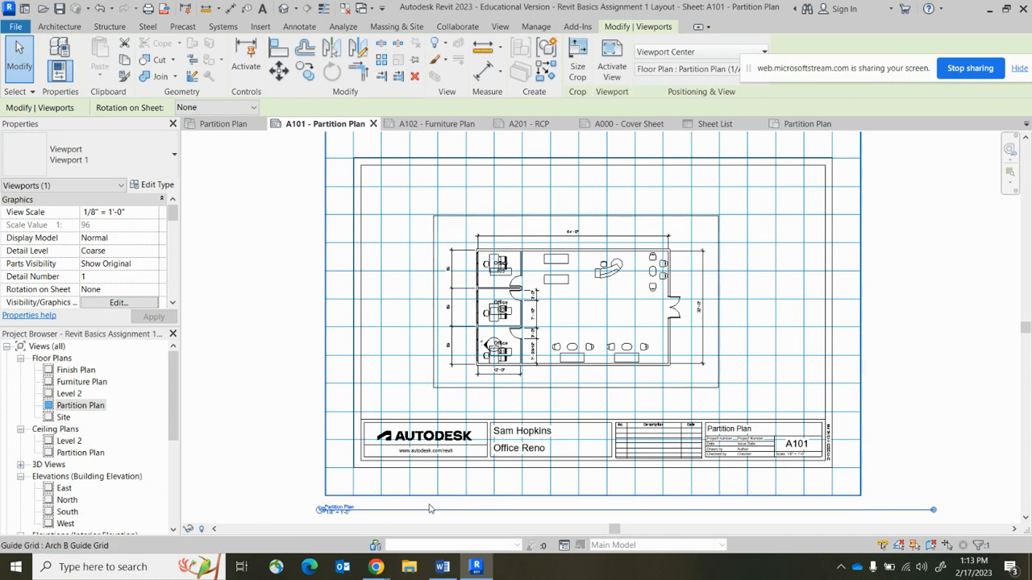
mouse_move(397, 509)
mouse_down()
mouse_move(411, 485)
mouse_move(403, 509)
mouse_up()
click(260, 412)
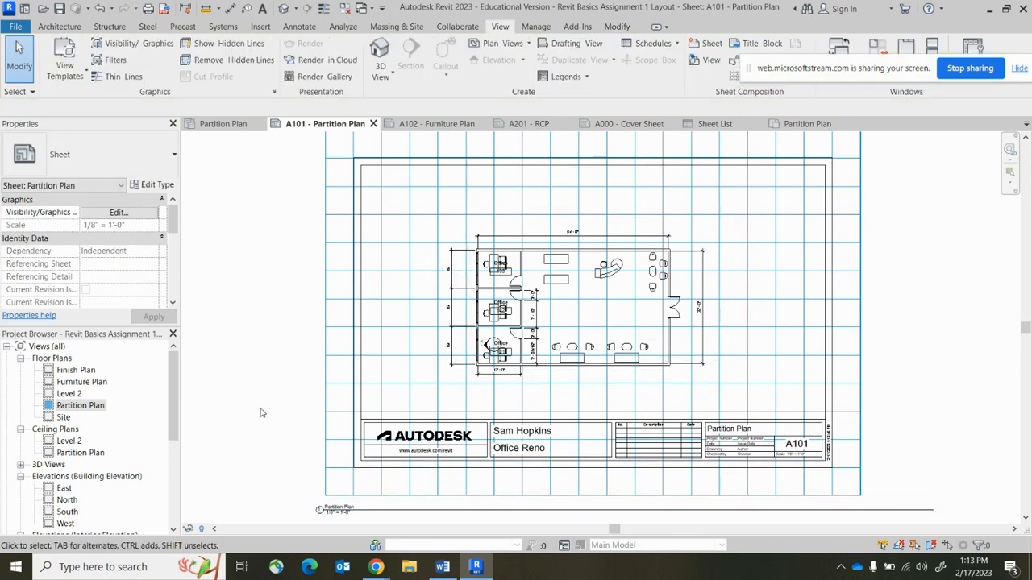
Move the Partition Plan view title on sheet A101 up to just below the plan, above the title block.
click(385, 516)
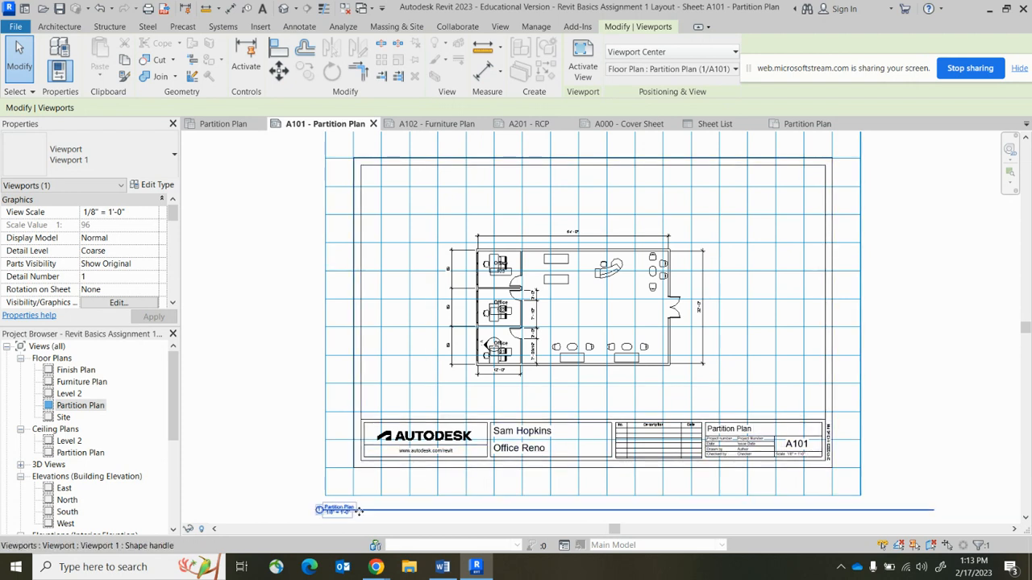
drag(369, 511, 492, 403)
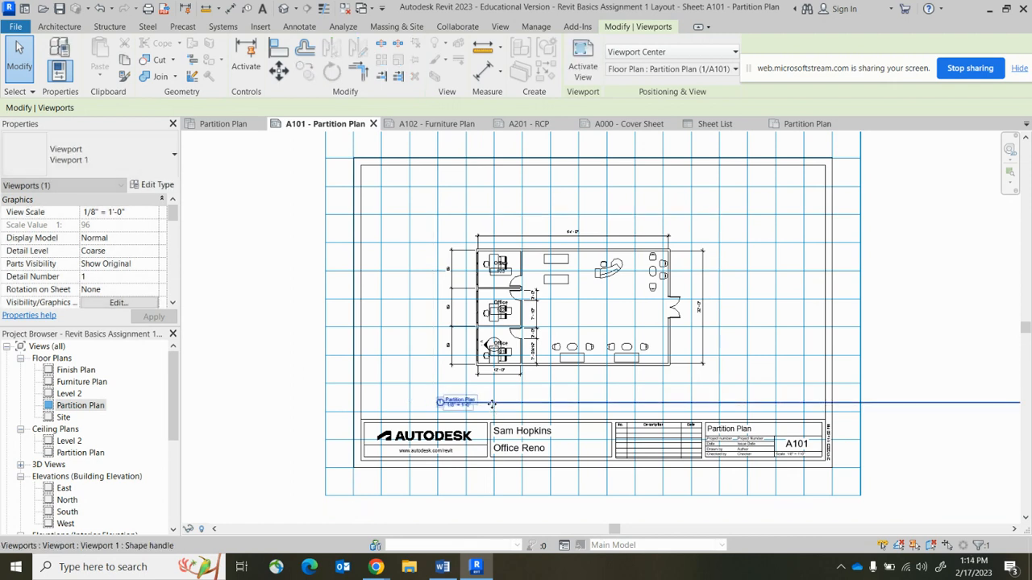
scroll(492, 403, down, 1)
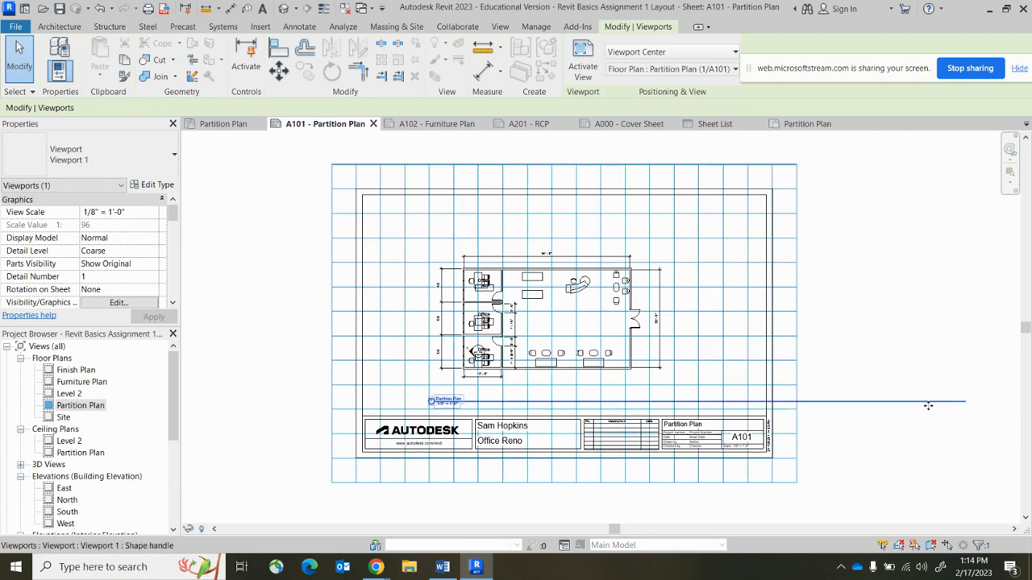
Try to shorten the Partition Plan view title's extension line from its far end beyond the sheet border.
click(973, 404)
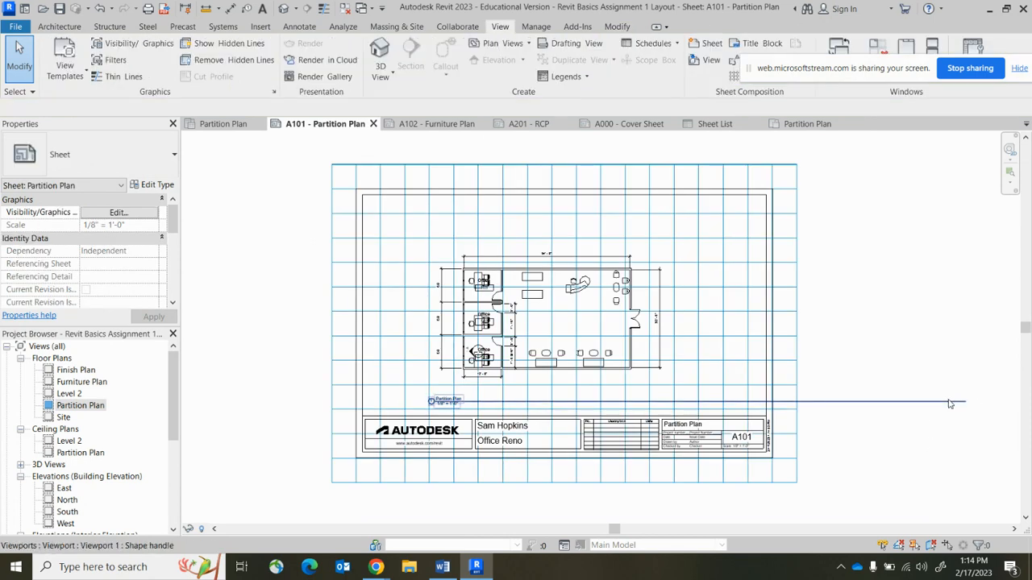
click(950, 404)
scroll(959, 402, up, 3)
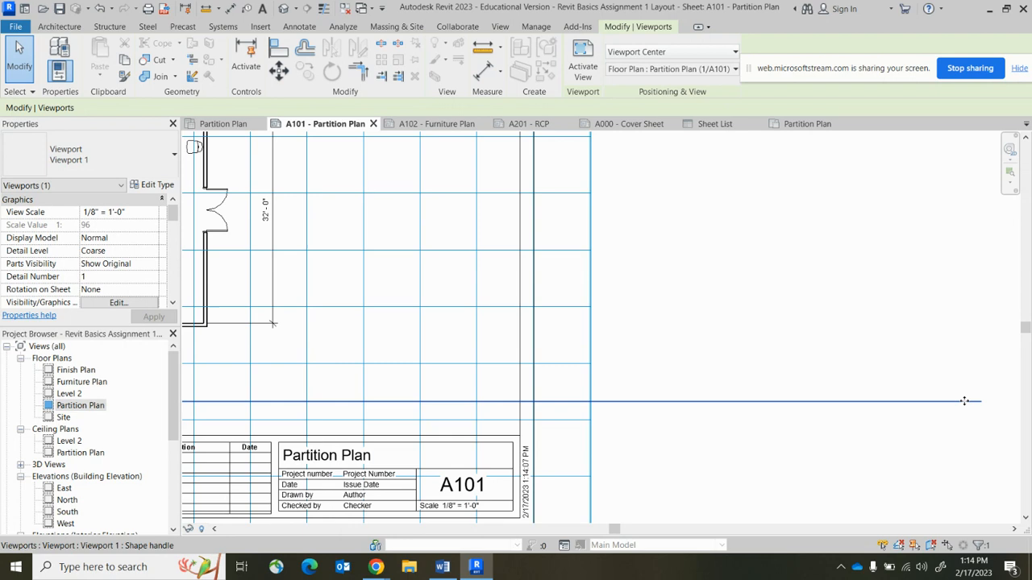
scroll(887, 400, down, 5)
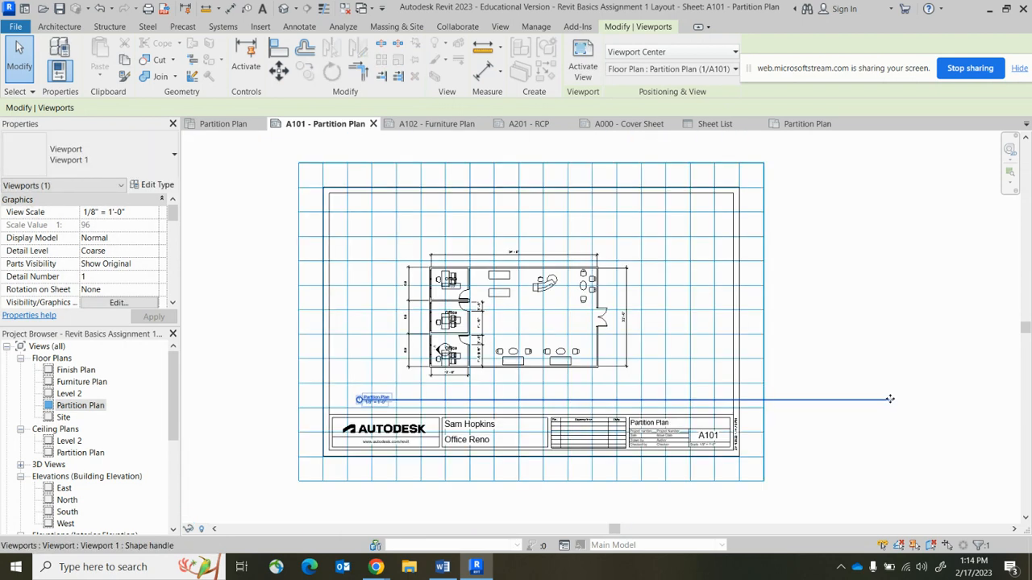
mouse_move(893, 401)
mouse_down()
mouse_move(791, 401)
mouse_move(898, 399)
mouse_up()
key(Escape)
scroll(484, 399, up, 2)
click(430, 400)
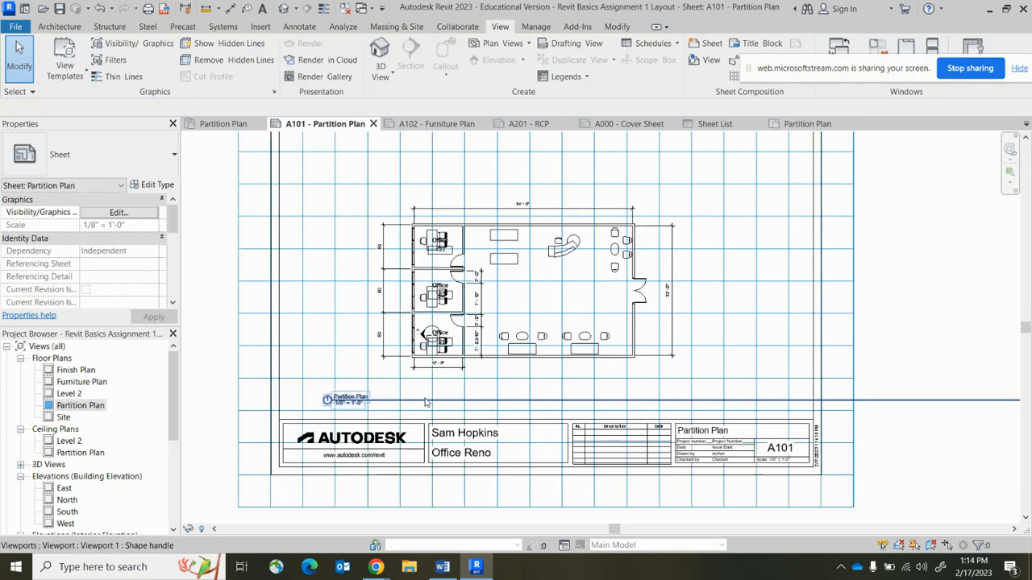
scroll(432, 395, up, 3)
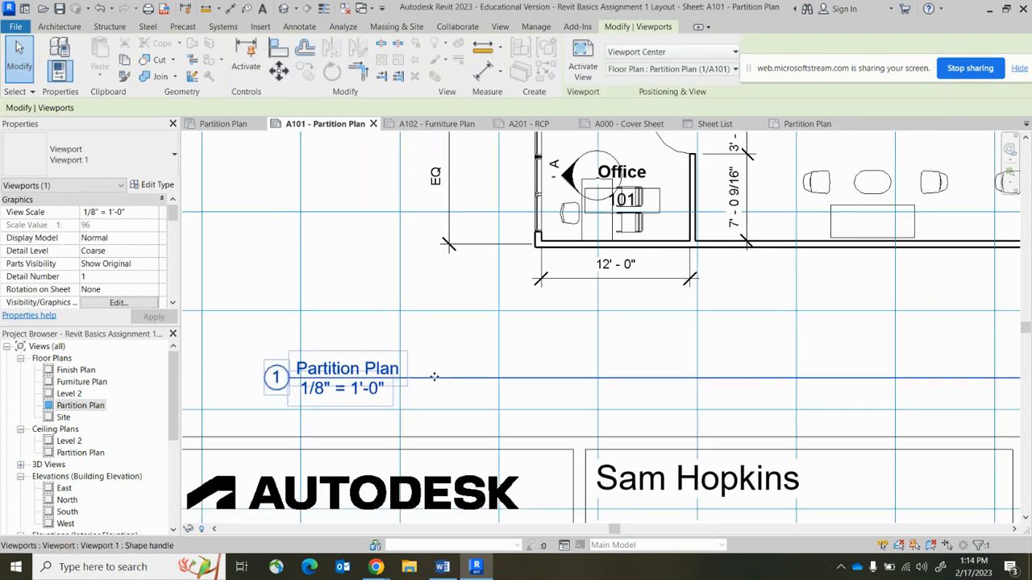
double_click(434, 376)
scroll(433, 376, down, 5)
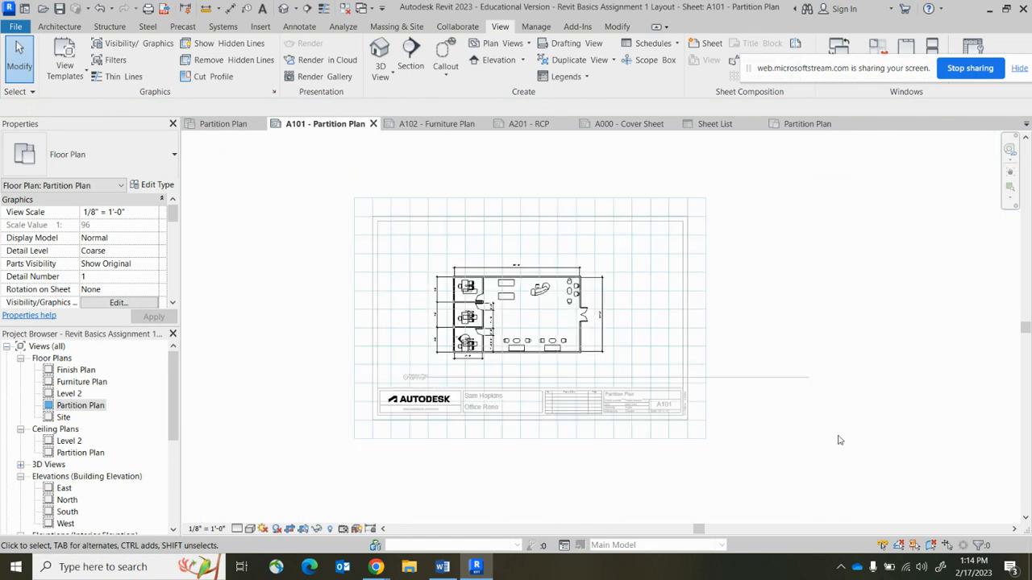
double_click(838, 440)
click(752, 376)
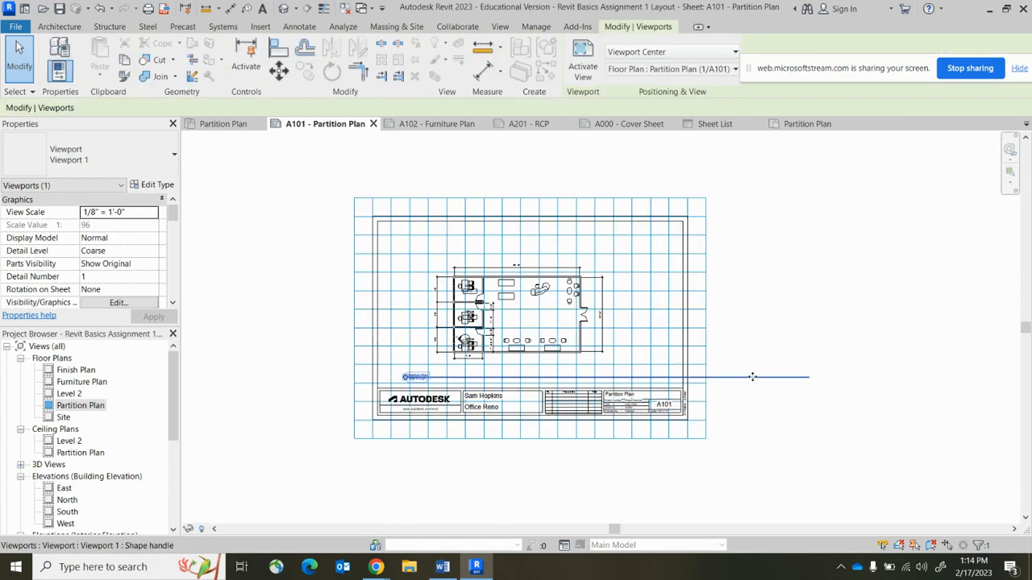
double_click(752, 376)
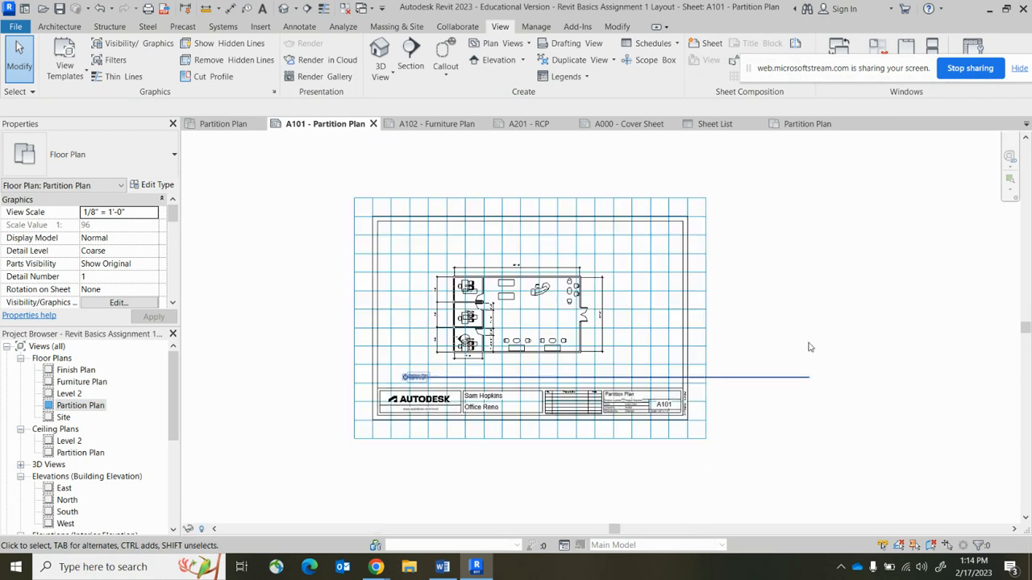
Turn off the Properties palette and clear the selection of the view title.
click(766, 380)
right_click(767, 380)
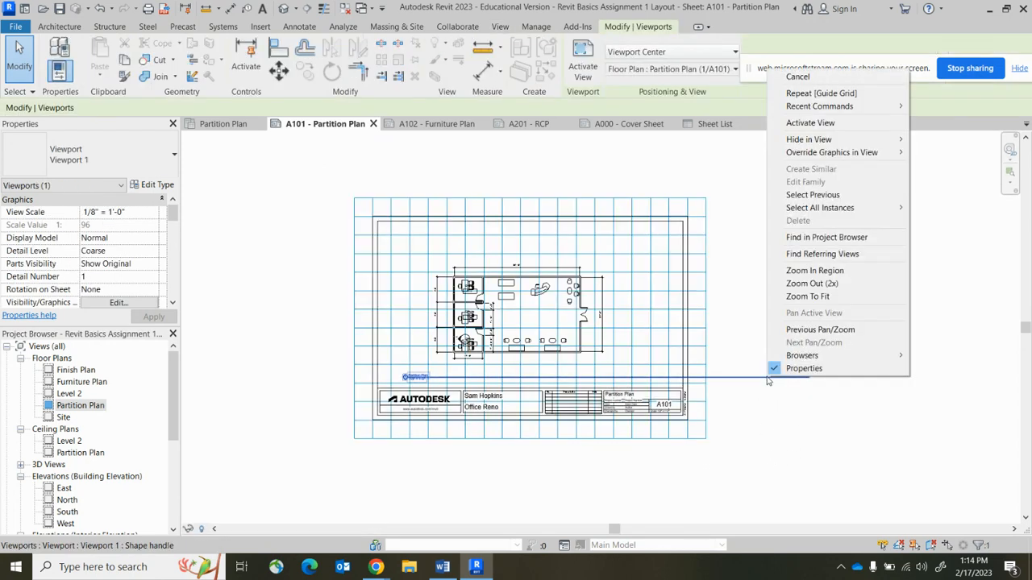
click(814, 372)
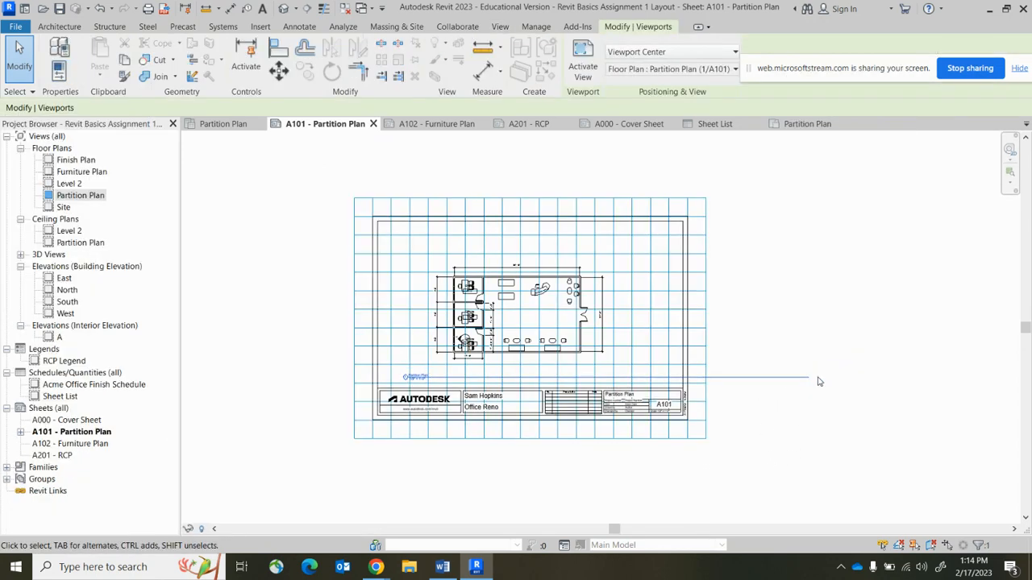
click(776, 430)
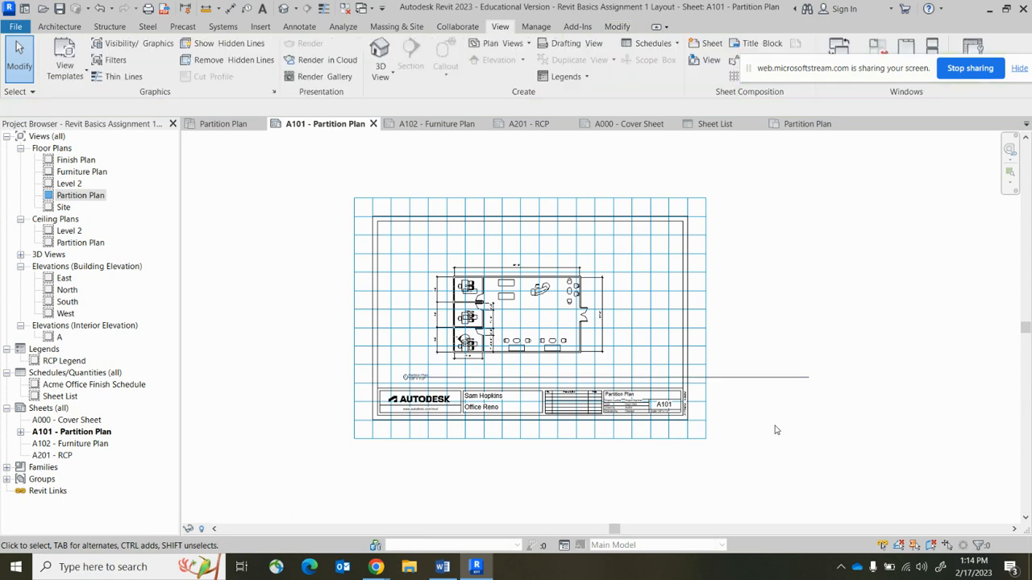
Examine the Partition Plan view title and its available commands for a way to shorten its extension line.
click(790, 379)
click(797, 423)
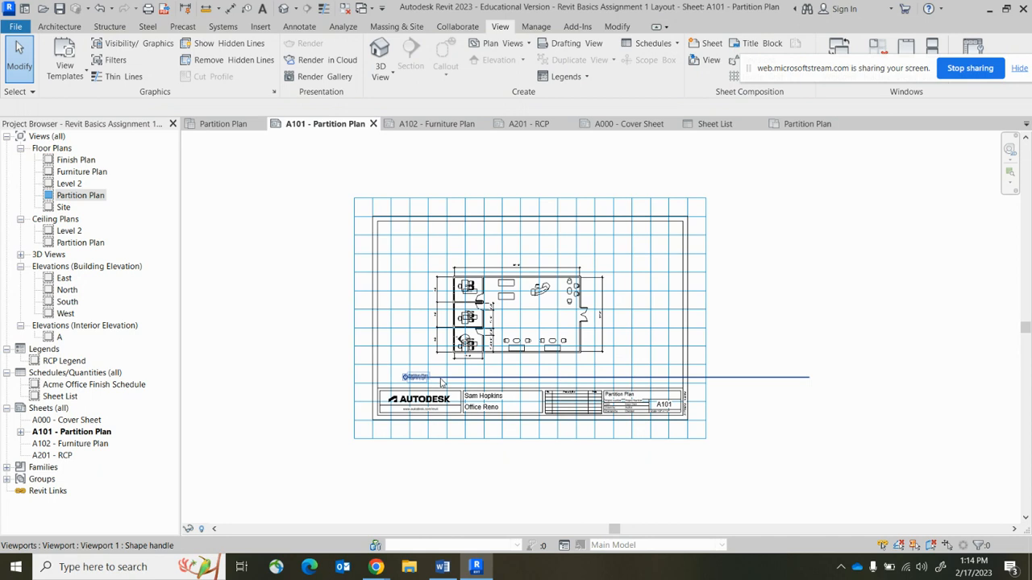
click(411, 377)
scroll(411, 376, up, 3)
scroll(448, 381, up, 5)
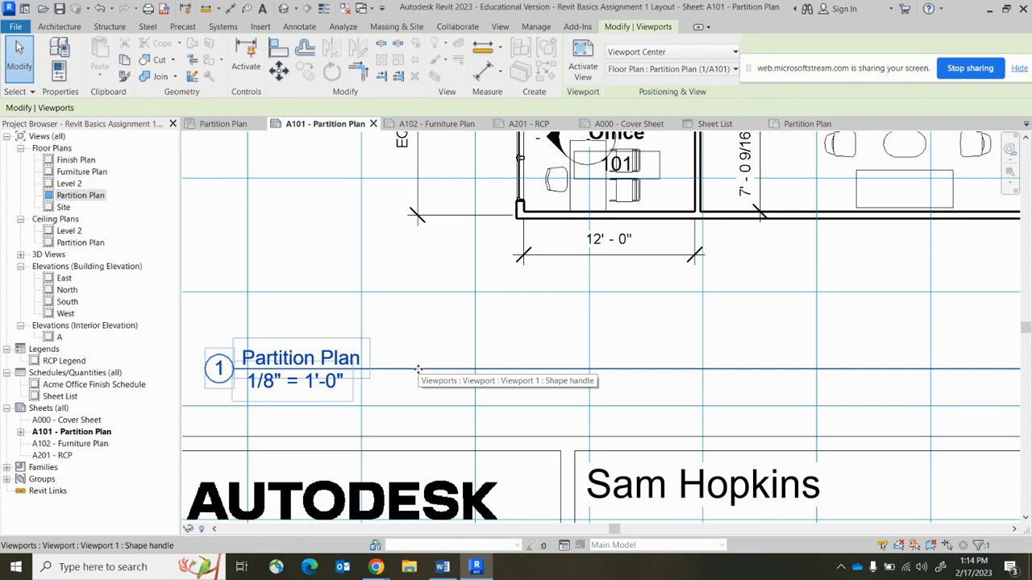
right_click(418, 369)
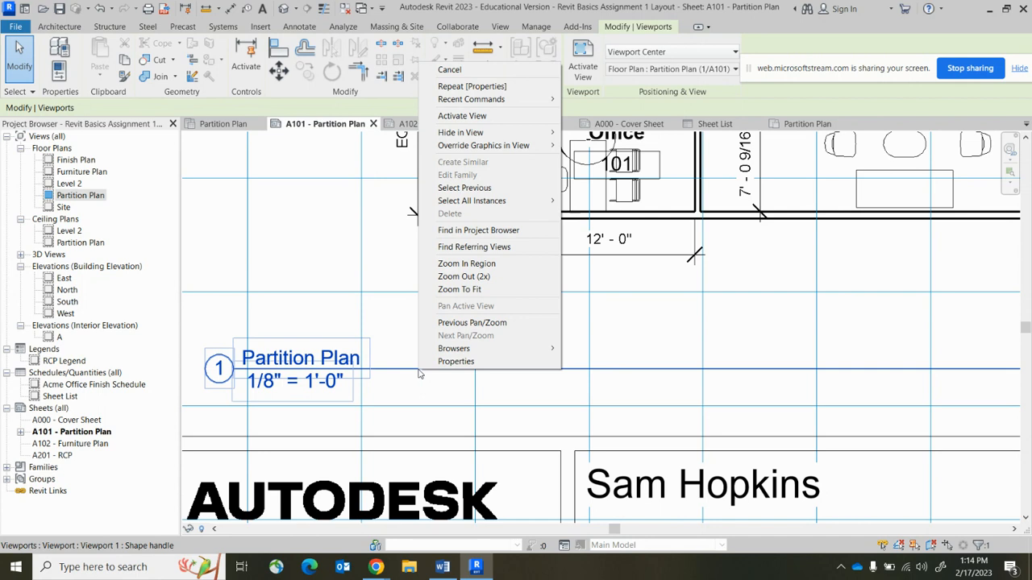
click(460, 290)
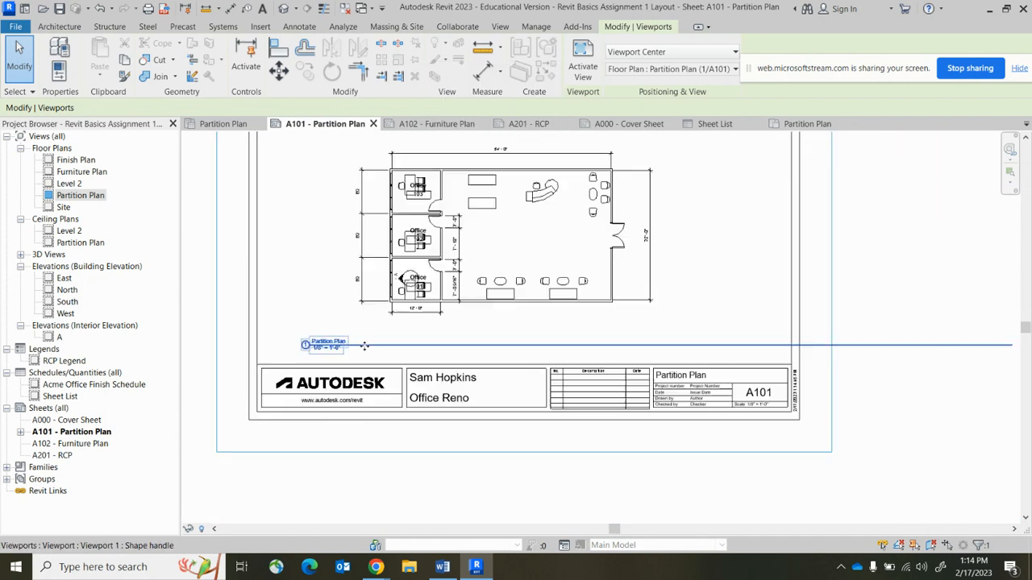
scroll(946, 332, up, 3)
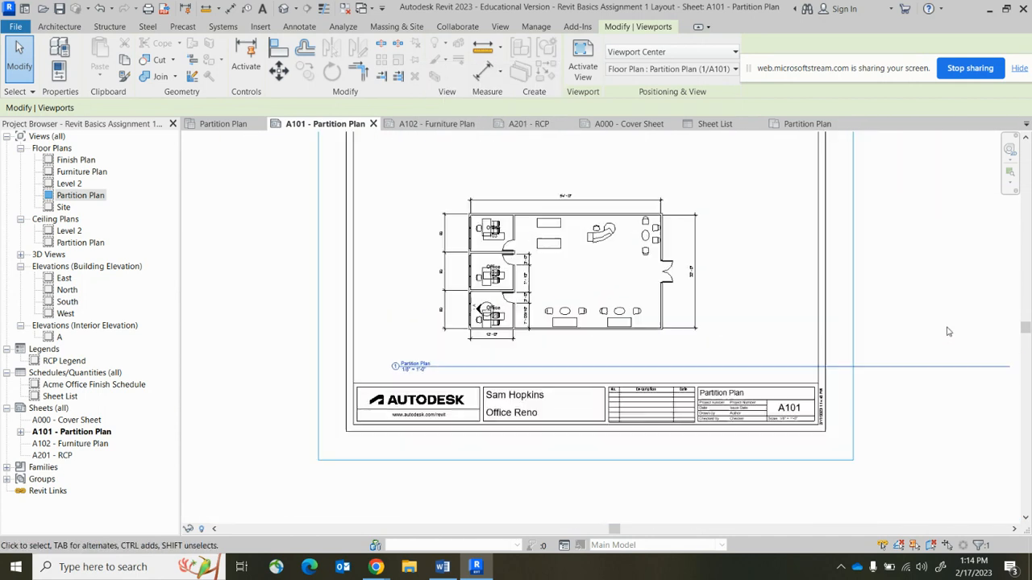
click(945, 332)
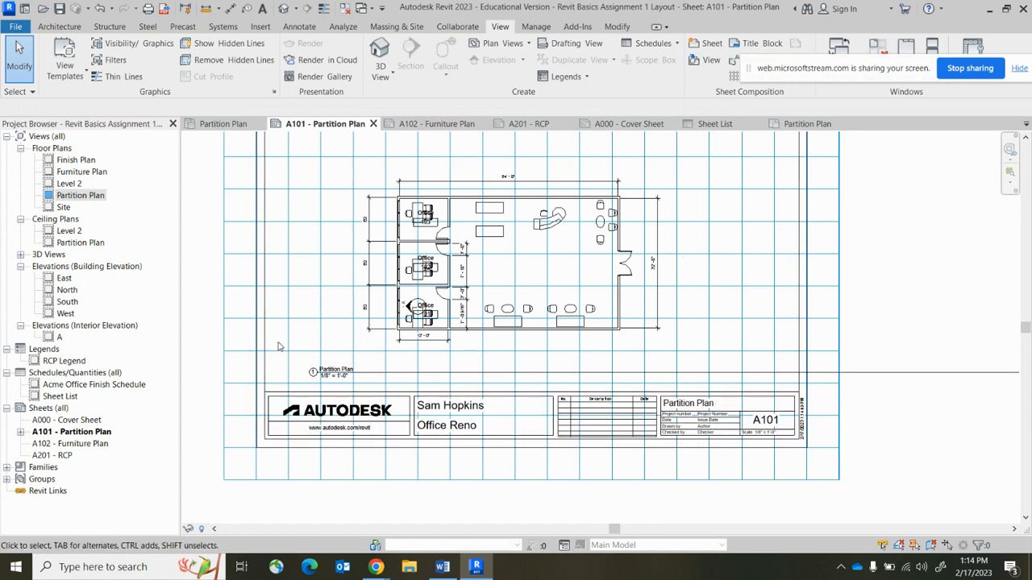
scroll(294, 356, down, 2)
scroll(258, 220, up, 1)
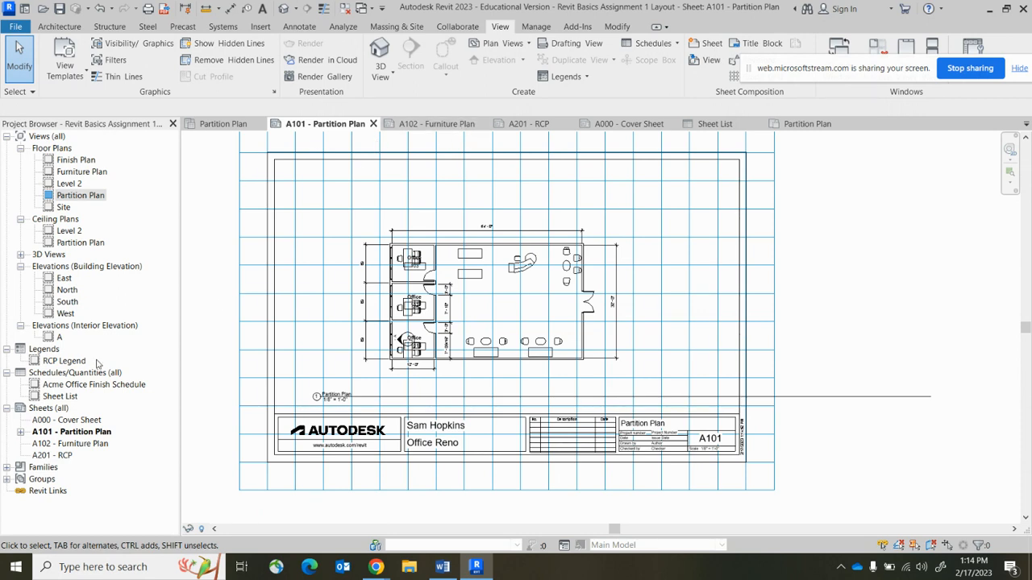
Open the Furniture Plan floor plan view and temporarily show its crop region to check the fit around the plan.
double_click(88, 172)
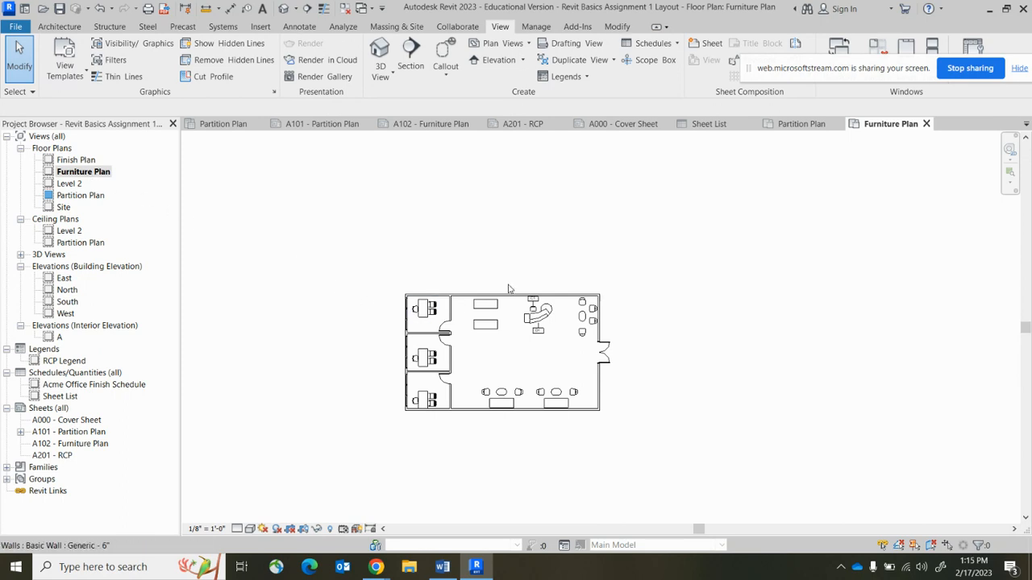
scroll(508, 289, down, 2)
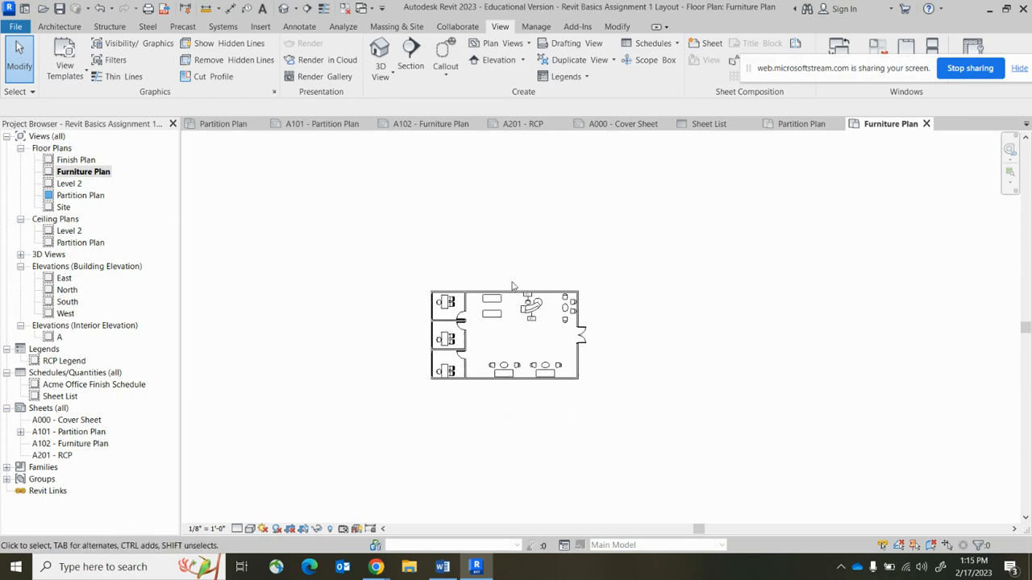
click(303, 529)
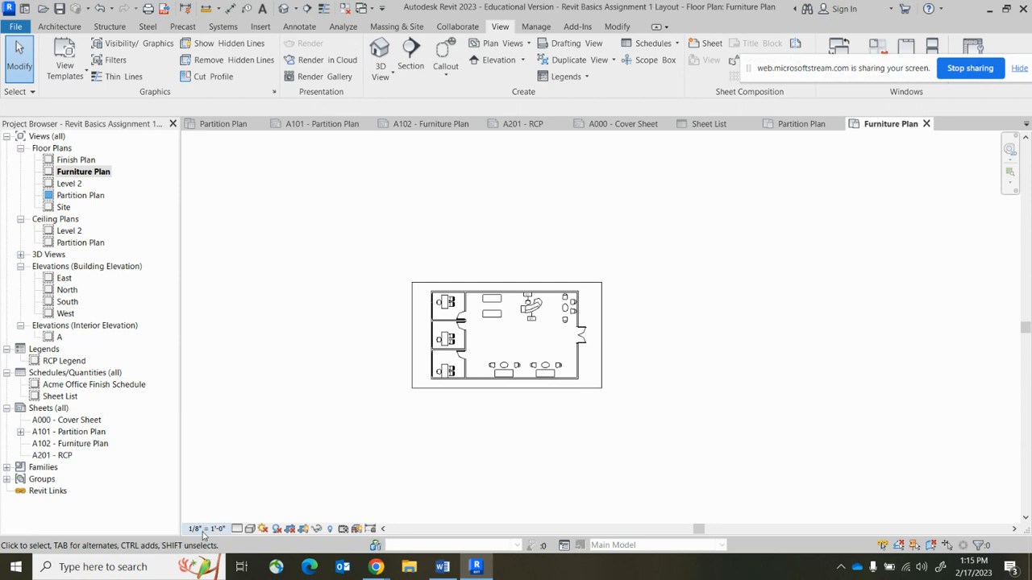
click(303, 529)
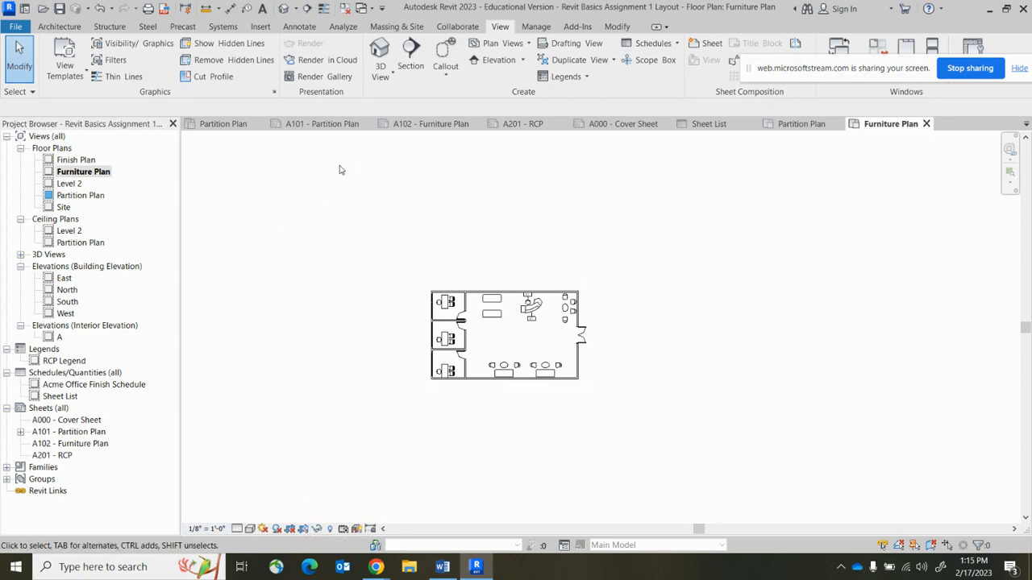
Place the Furniture Plan floor plan view in the middle of sheet A102 and expand that sheet in the Project Browser.
click(391, 125)
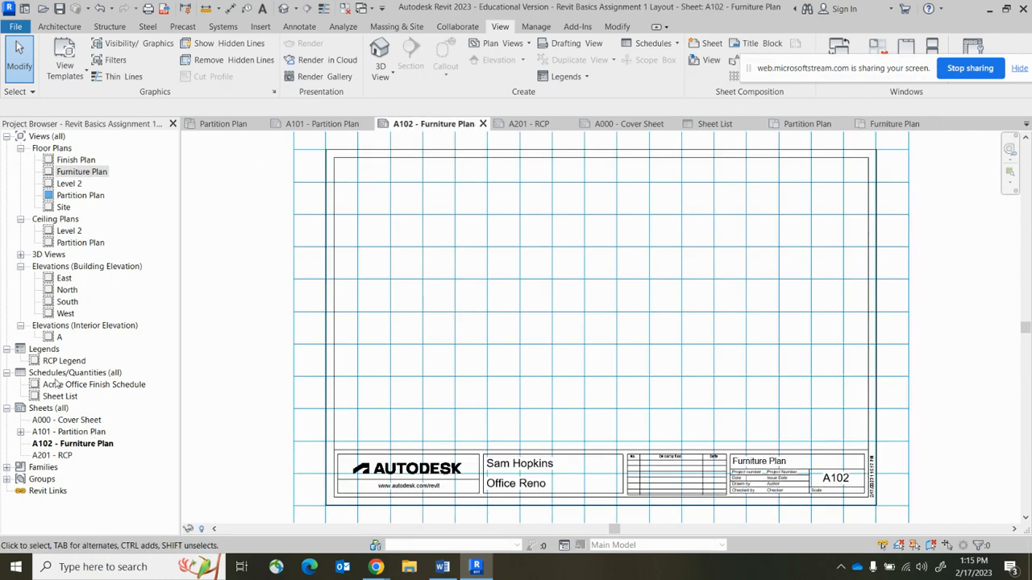
drag(80, 174, 568, 301)
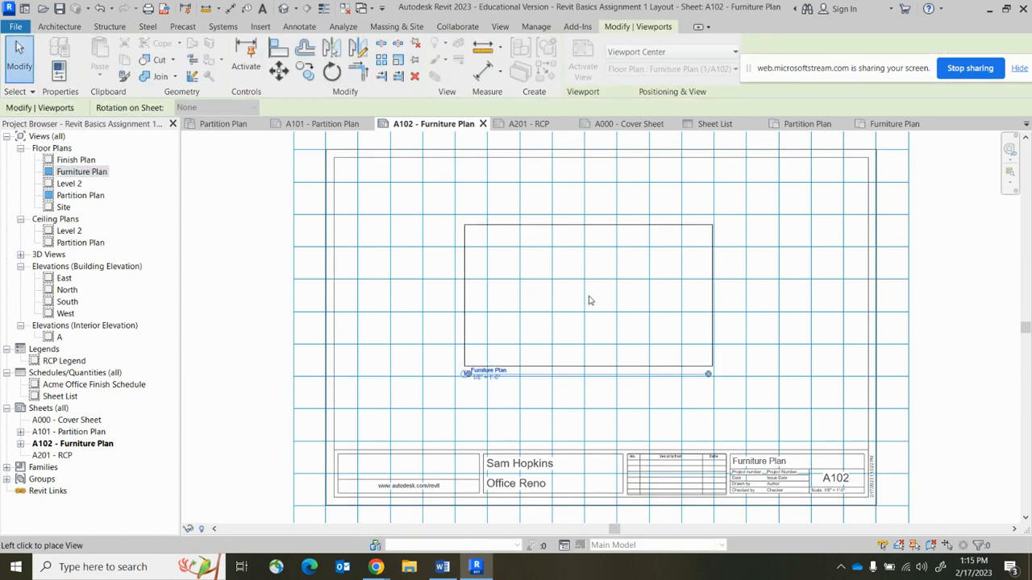
click(589, 300)
click(517, 428)
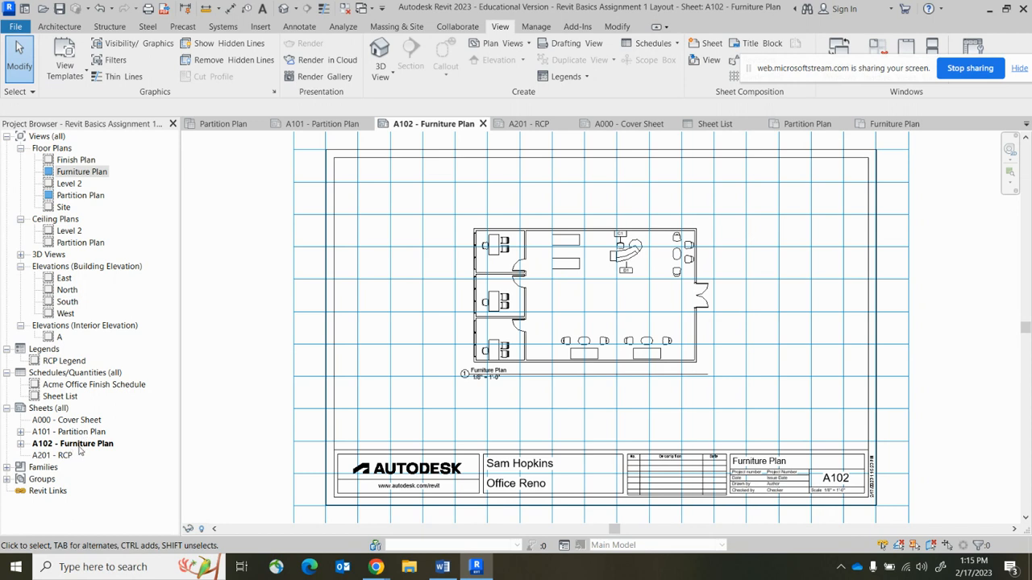
click(20, 444)
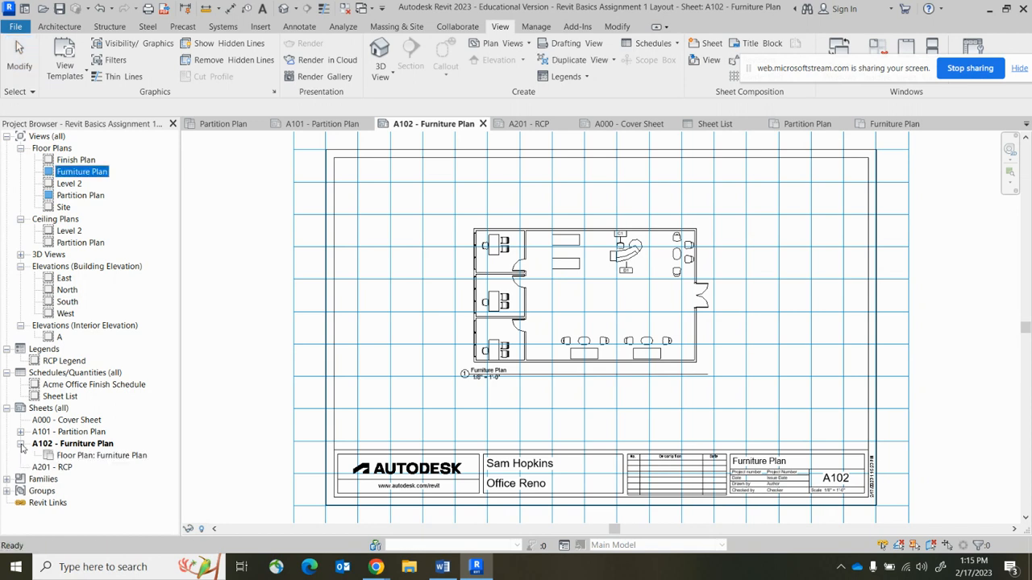